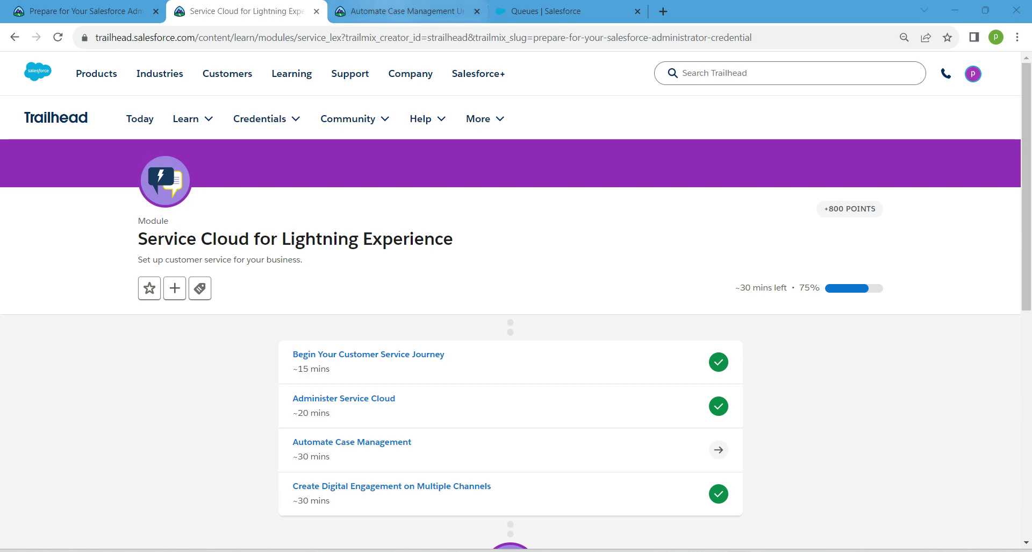
Step: Switch to the Salesforce Setup page, search Setup for "queue" and open the Queues page
{"action": "left_click", "coordinate": [400, 11]}
{"action": "left_click", "coordinate": [564, 10]}
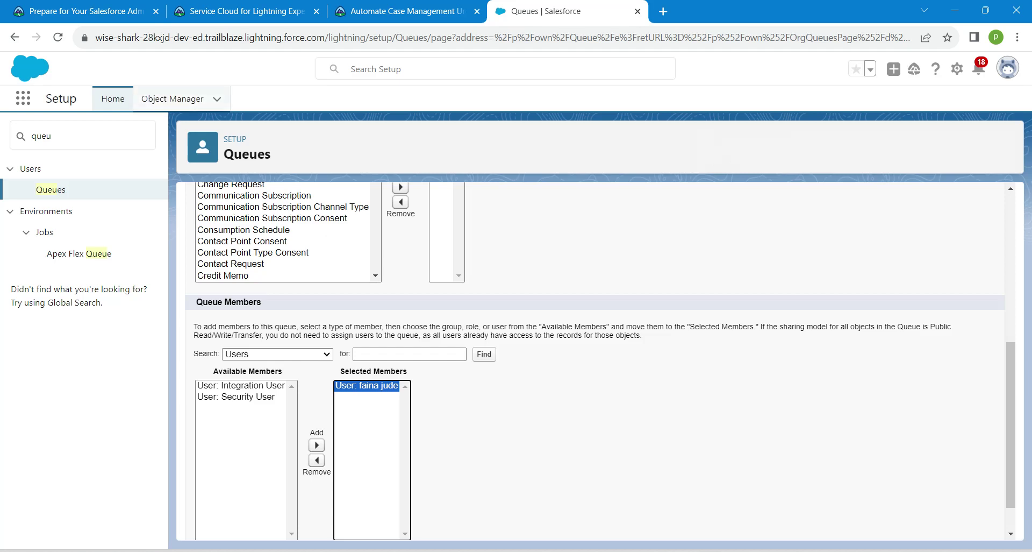
{"action": "double_click", "coordinate": [41, 136]}
{"action": "key", "text": "BackSpace"}
{"action": "type", "text": "queue"}
{"action": "left_click", "coordinate": [50, 189]}
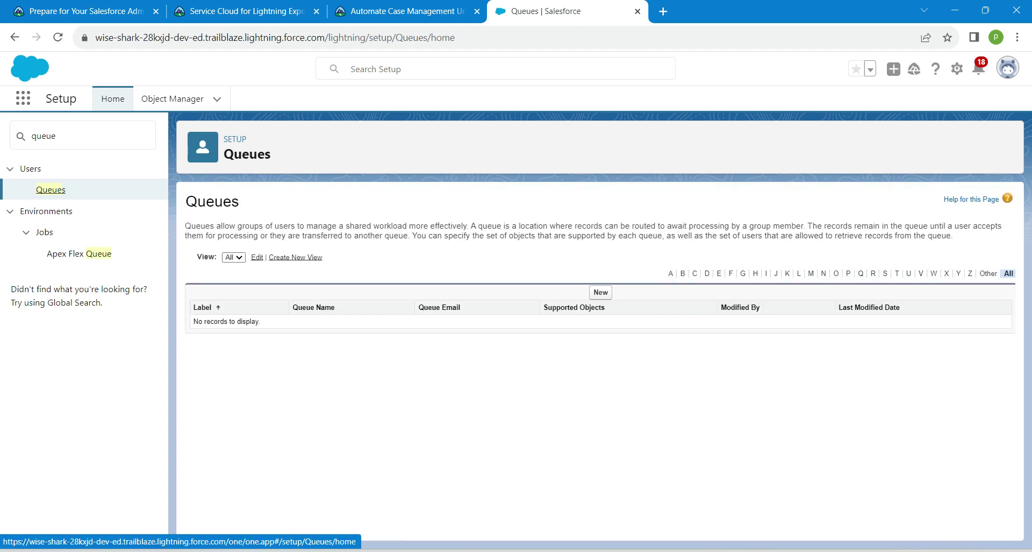
Step: Start a new queue with both its label and queue name set to Panel2
{"action": "left_click", "coordinate": [601, 292]}
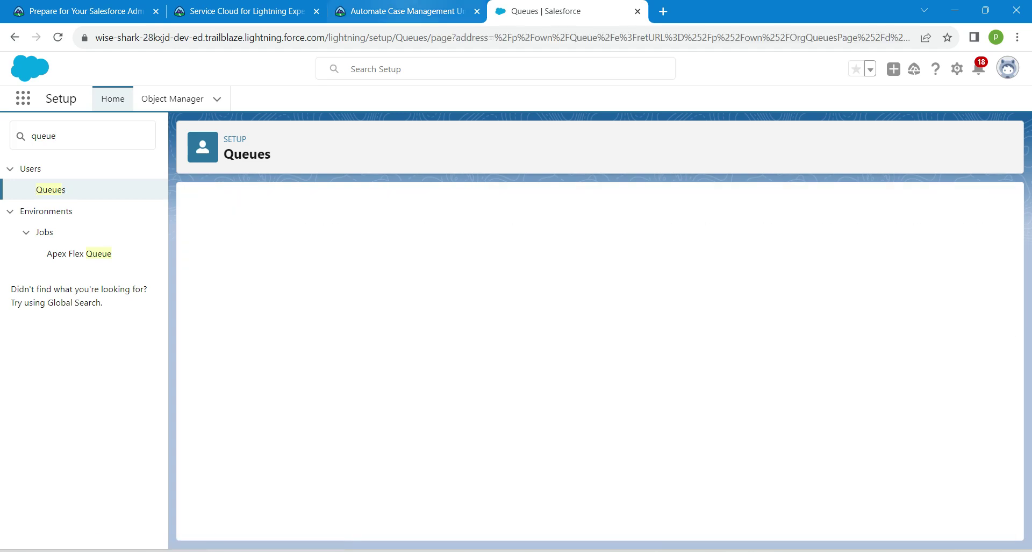
{"action": "left_click", "coordinate": [407, 11]}
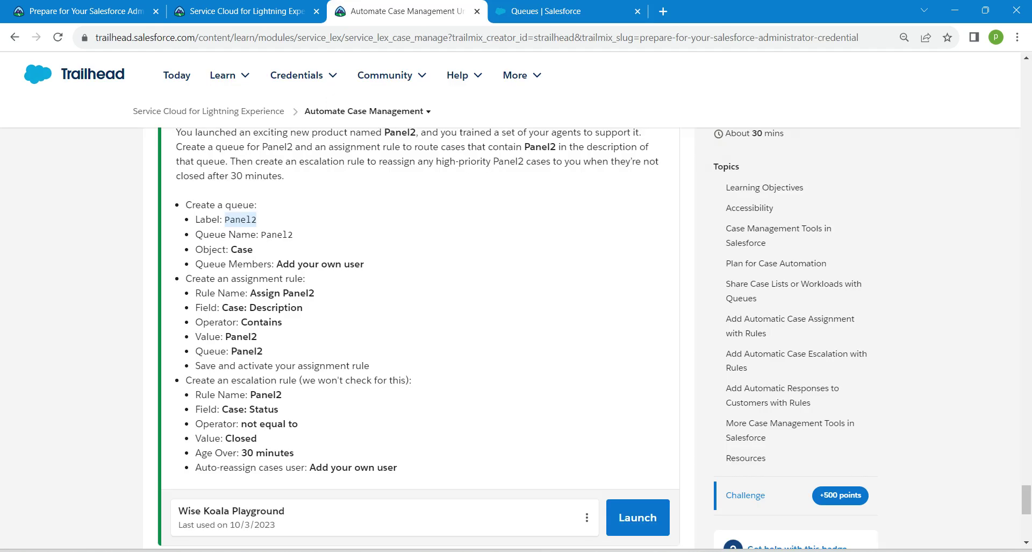
{"action": "left_click", "coordinate": [546, 11]}
{"action": "type", "text": "Panel2"}
{"action": "key", "text": "Tab"}
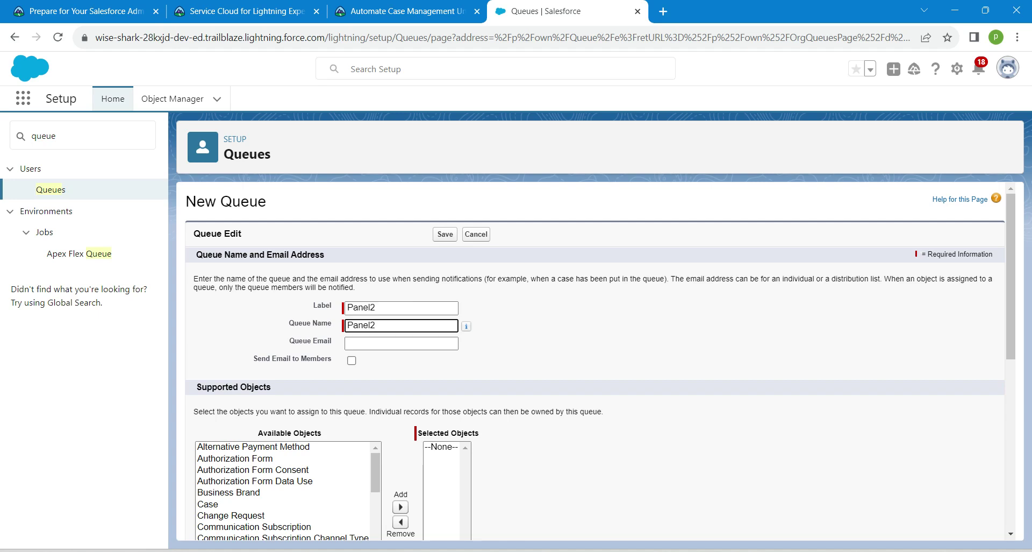
Step: Add Case to the new queue's selected supported objects
{"action": "scroll", "coordinate": [601, 360], "scroll_direction": "down", "scroll_amount": 4}
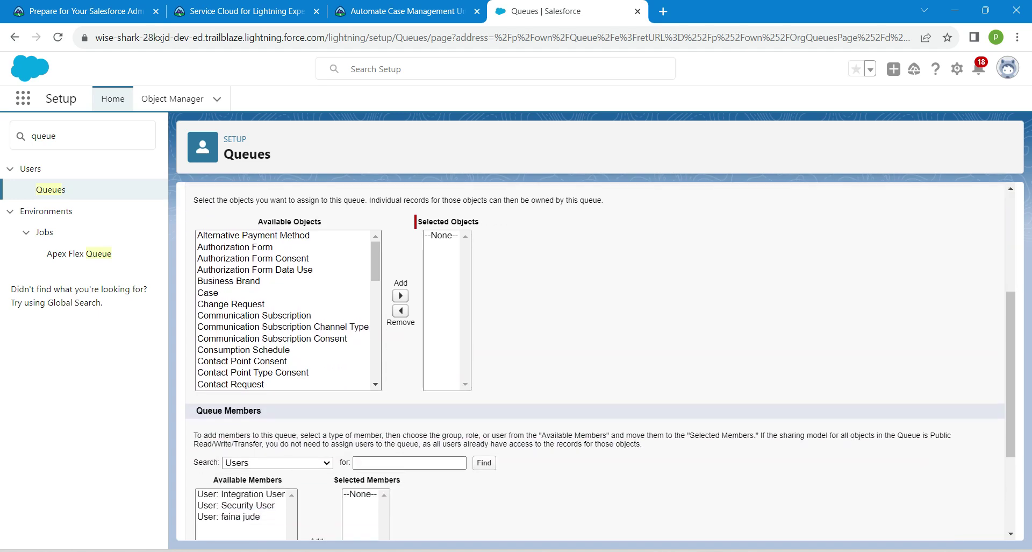
{"action": "left_click", "coordinate": [208, 292]}
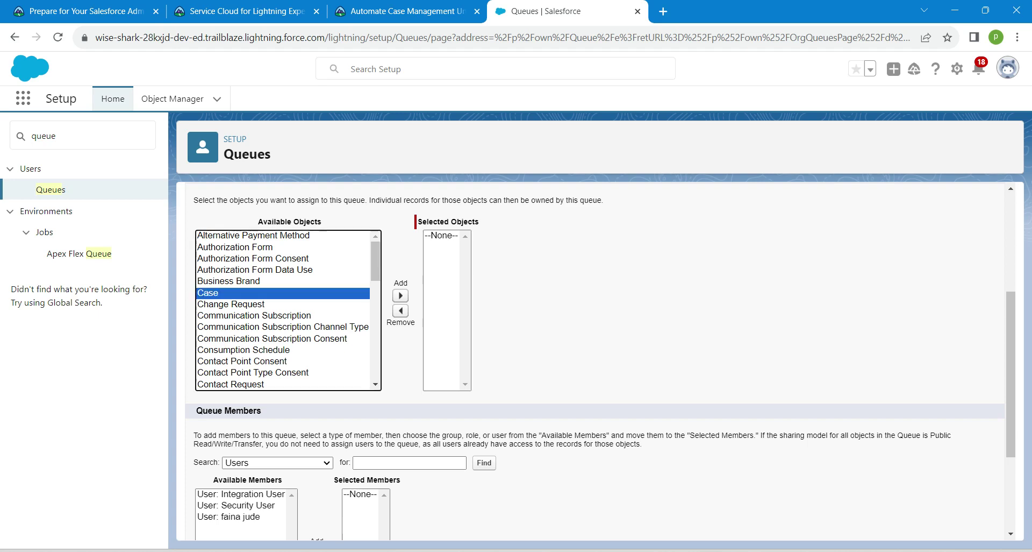
{"action": "left_click", "coordinate": [400, 295]}
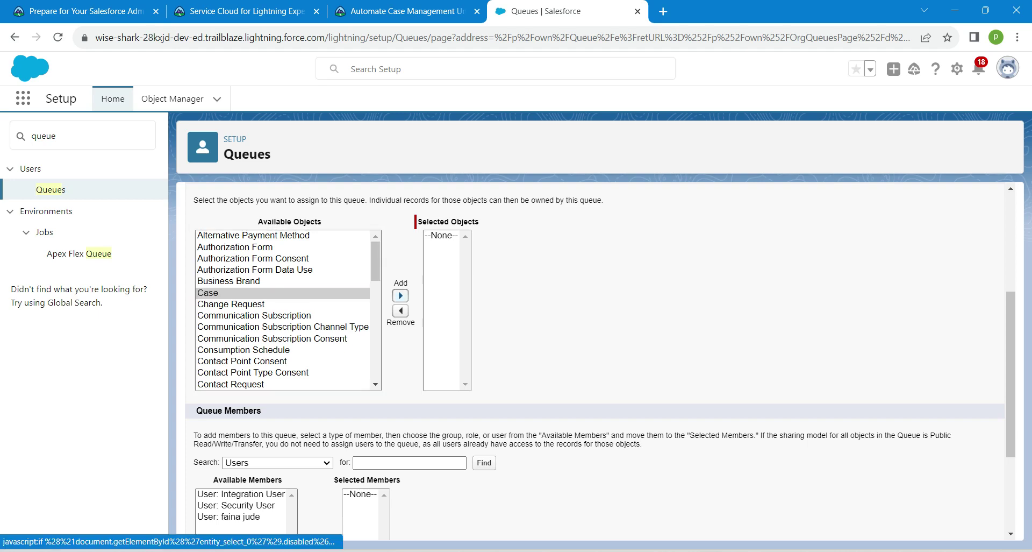
Step: Add your own user to the queue's selected members and save the queue
{"action": "scroll", "coordinate": [595, 360], "scroll_direction": "down", "scroll_amount": 3}
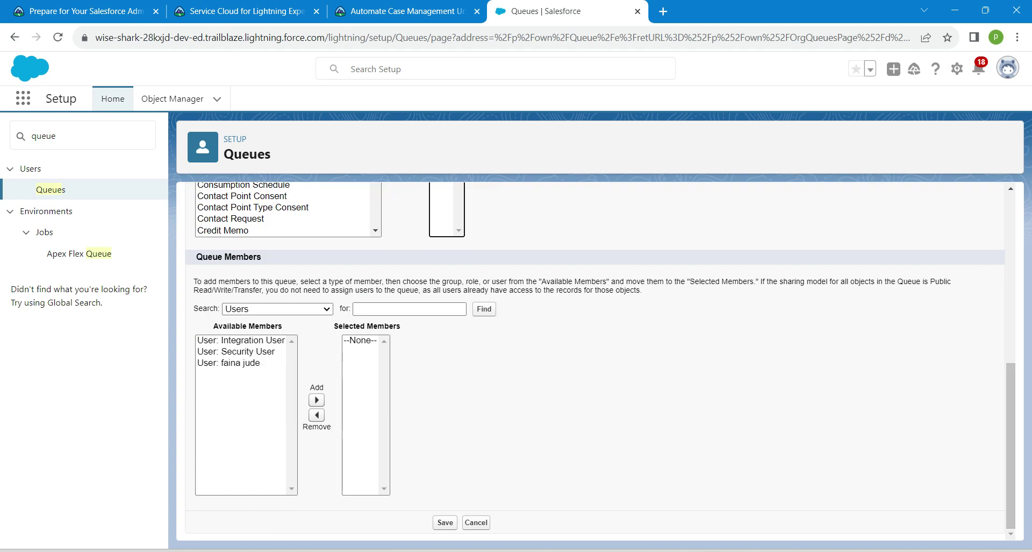
{"action": "left_click", "coordinate": [231, 362]}
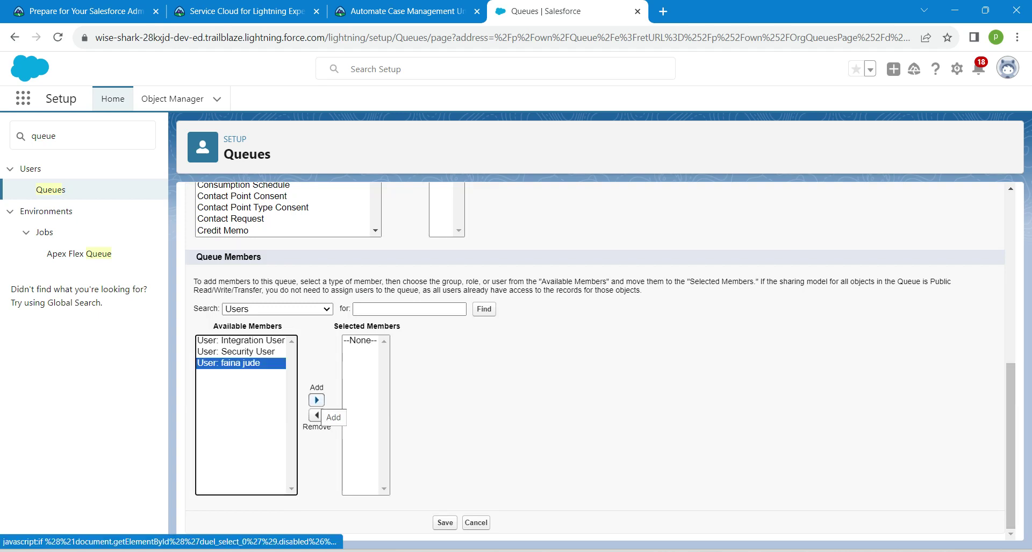
{"action": "left_click", "coordinate": [316, 400]}
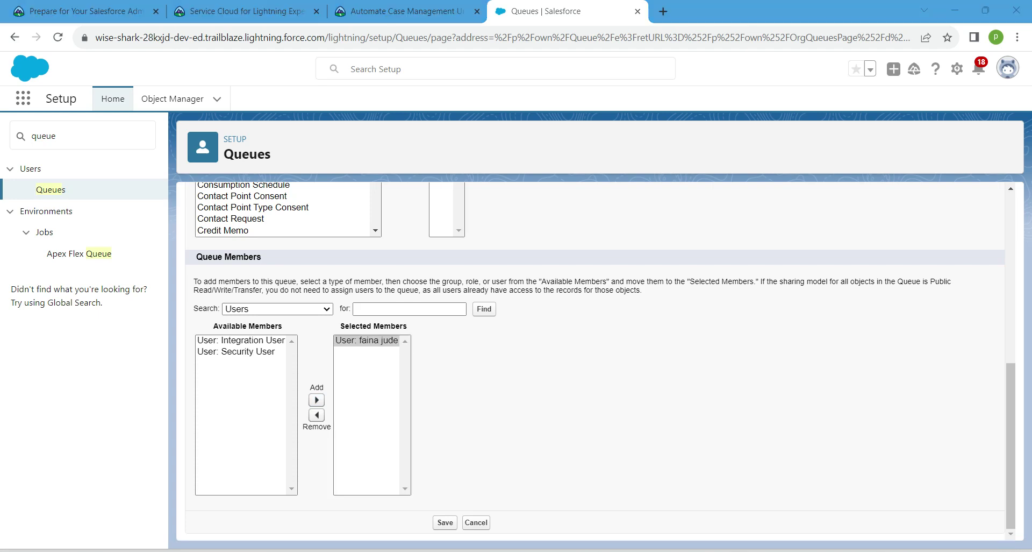
{"action": "left_click", "coordinate": [444, 522]}
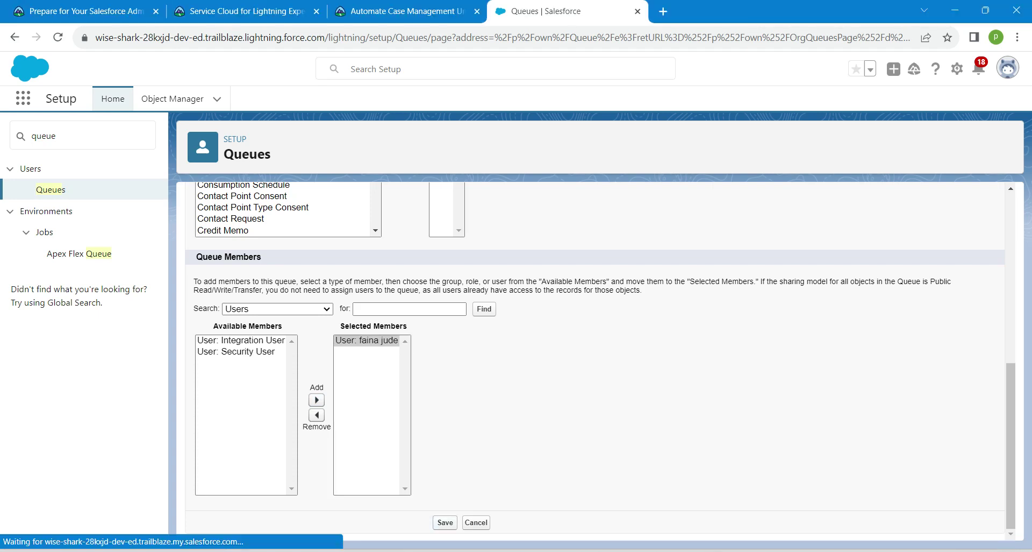
Step: Copy the rule name Assign Panel2 from the Trailhead challenge, then search Salesforce Setup for "case" and open Case Assignment Rules
{"action": "left_click", "coordinate": [404, 11]}
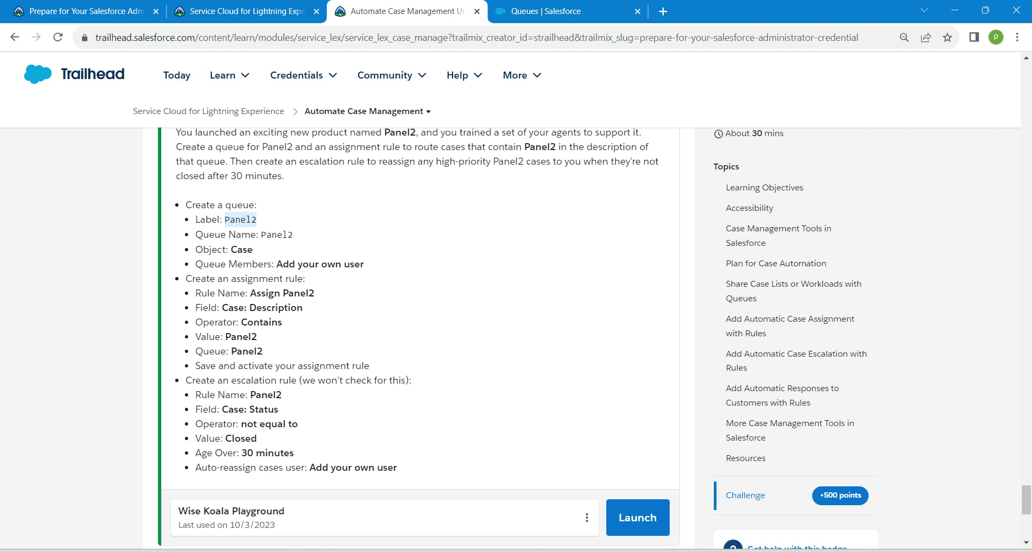
{"action": "left_click_drag", "start_coordinate": [251, 292], "coordinate": [315, 293]}
{"action": "key", "text": "ctrl+c"}
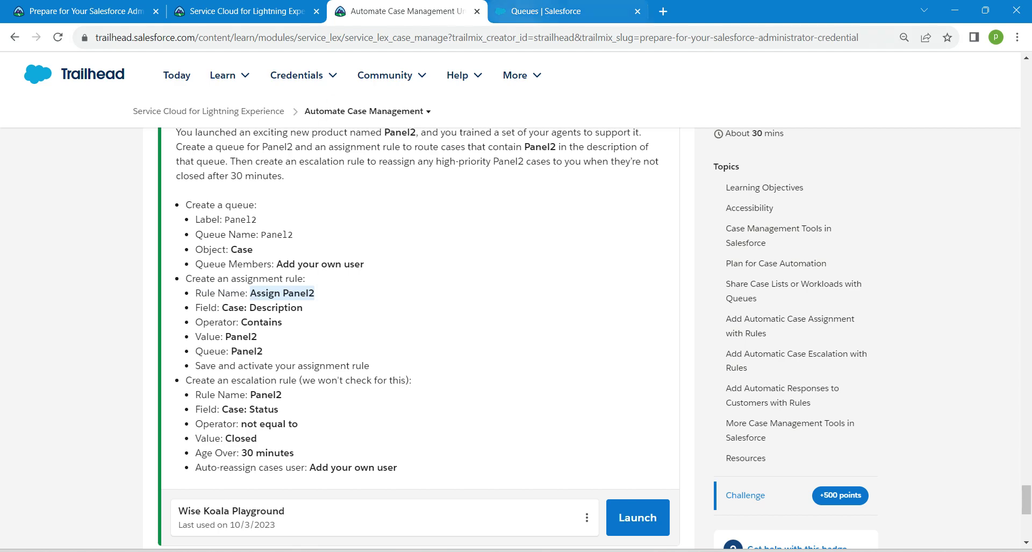
{"action": "left_click", "coordinate": [559, 10]}
{"action": "double_click", "coordinate": [43, 136]}
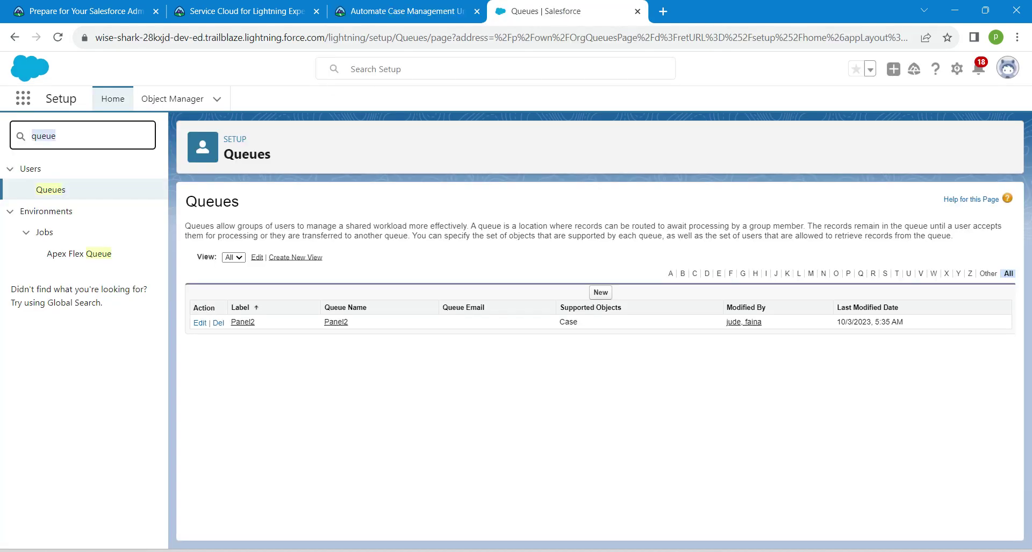
{"action": "key", "text": "BackSpace"}
{"action": "type", "text": "case"}
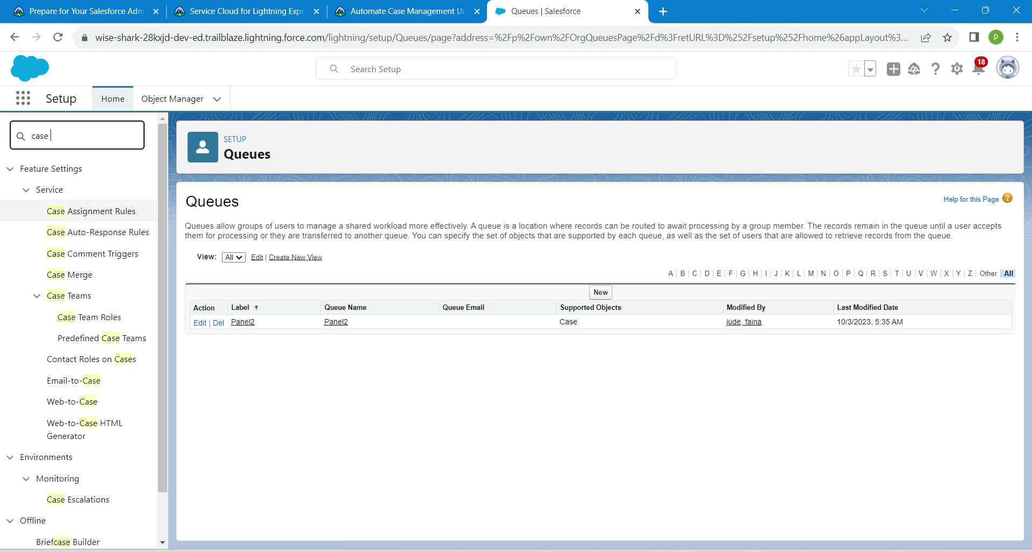
{"action": "left_click", "coordinate": [91, 211]}
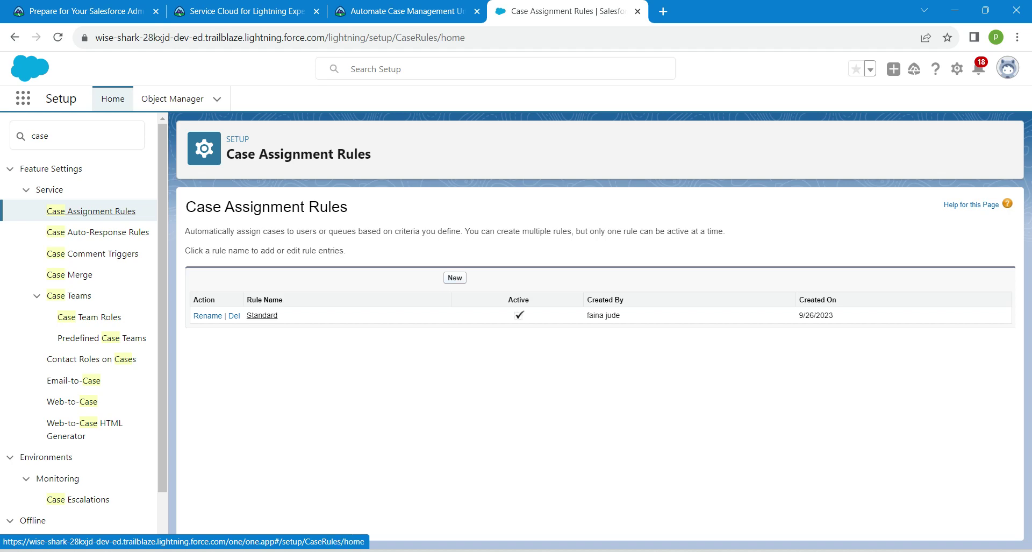
Step: Create and save a new case assignment rule named Assign Panel2
{"action": "left_click", "coordinate": [454, 276]}
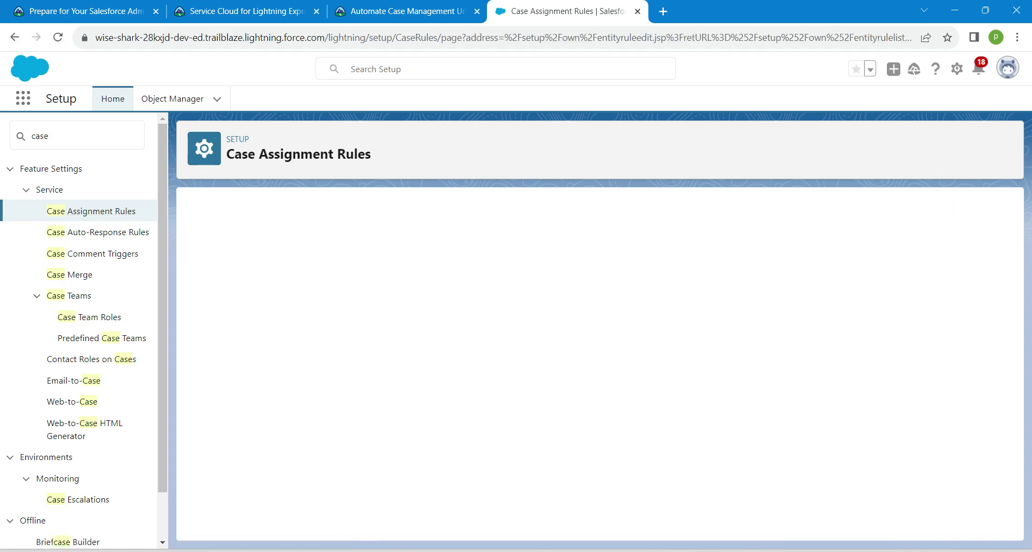
{"action": "key", "text": "ctrl+v"}
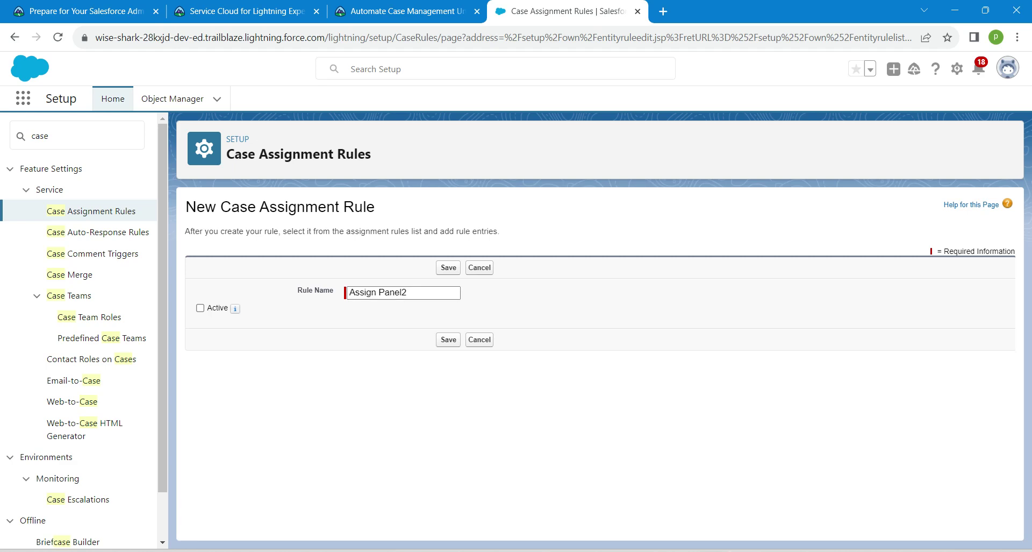
{"action": "left_click", "coordinate": [447, 339]}
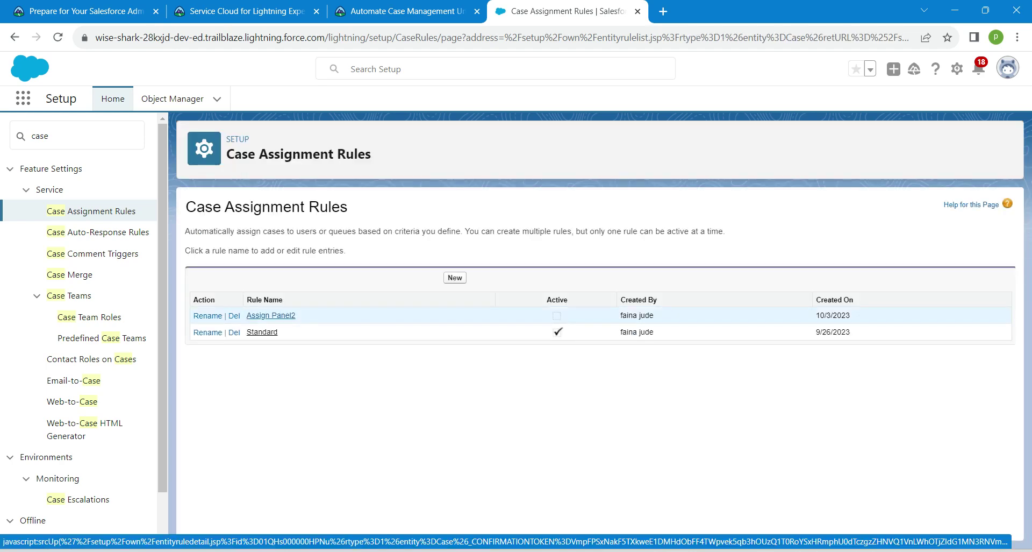
Step: Start a new rule entry in Assign Panel2 and set its first criterion to field Case: Description with operator contains
{"action": "left_click", "coordinate": [270, 315]}
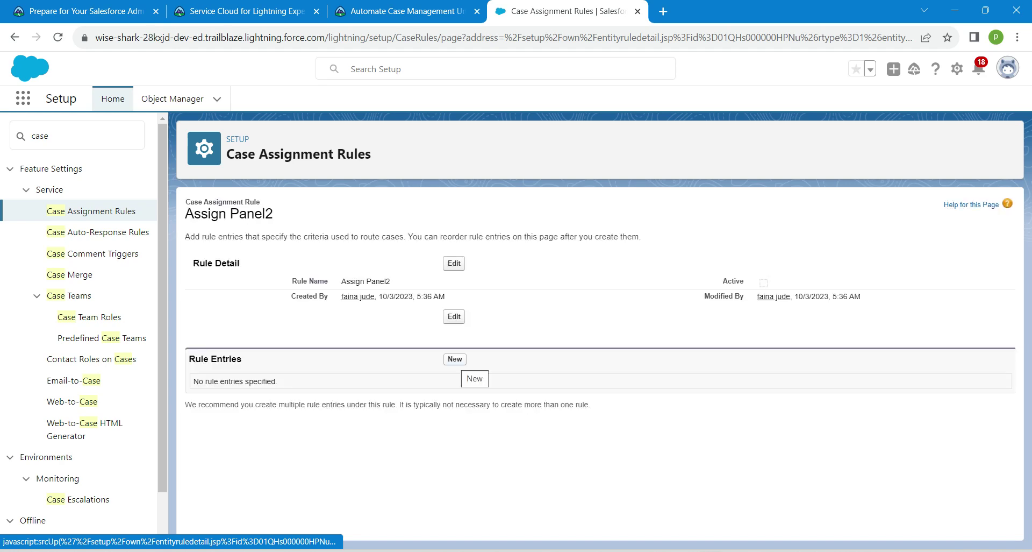
{"action": "left_click", "coordinate": [455, 358]}
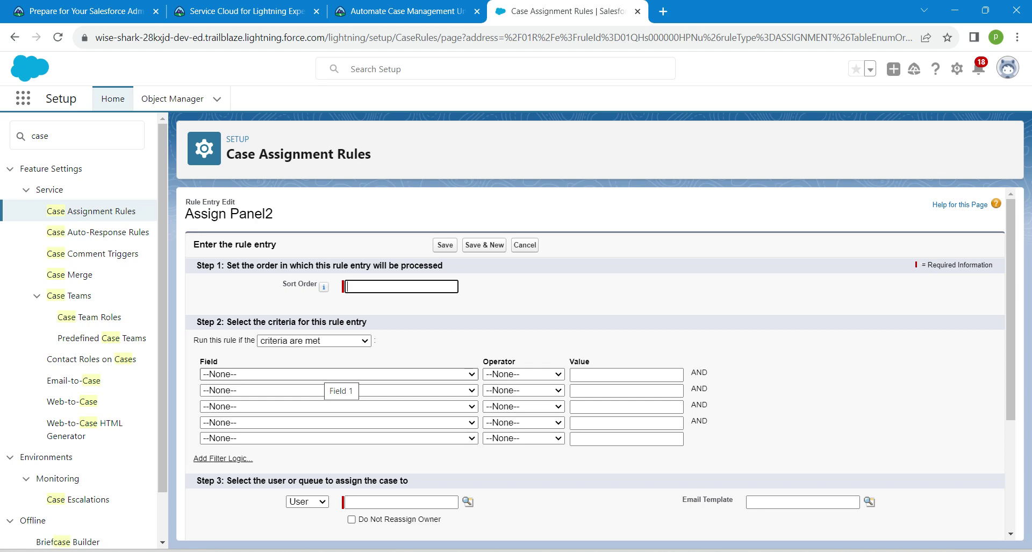
{"action": "left_click", "coordinate": [329, 373]}
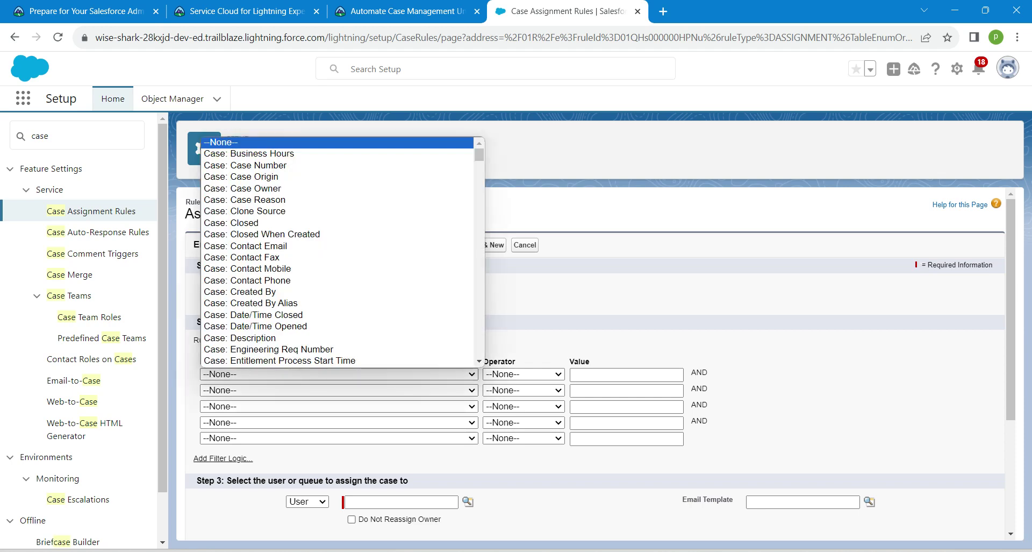
{"action": "left_click", "coordinate": [336, 338]}
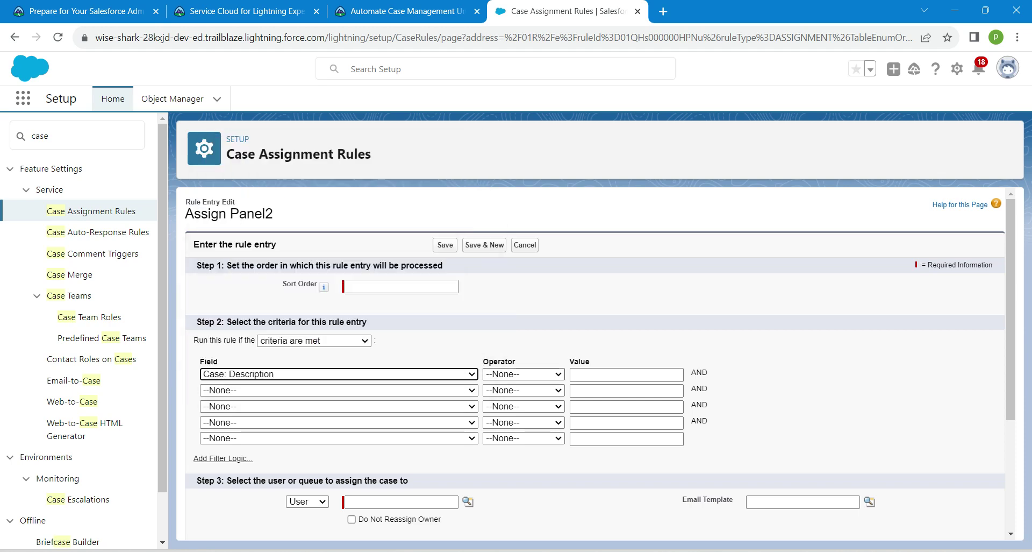
{"action": "left_click", "coordinate": [522, 374]}
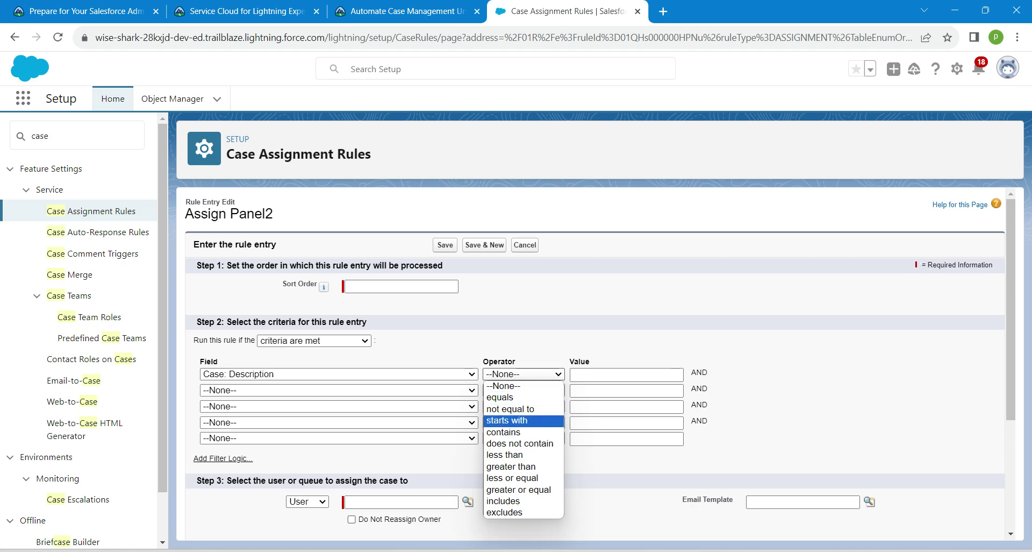
{"action": "key", "text": "Up"}
{"action": "key", "text": "Up"}
{"action": "key", "text": "Up"}
{"action": "key", "text": "Up"}
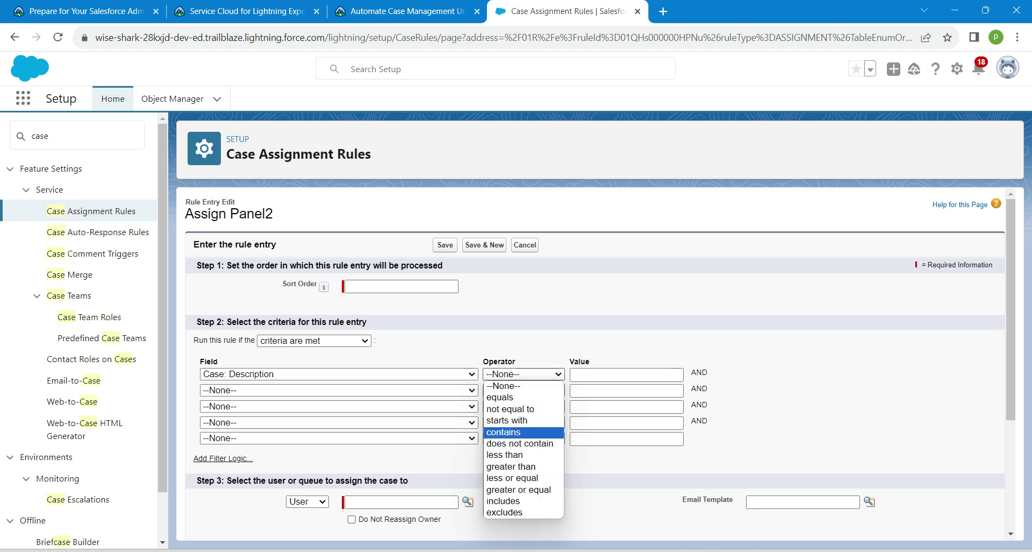
{"action": "key", "text": "Return"}
{"action": "key", "text": "Tab"}
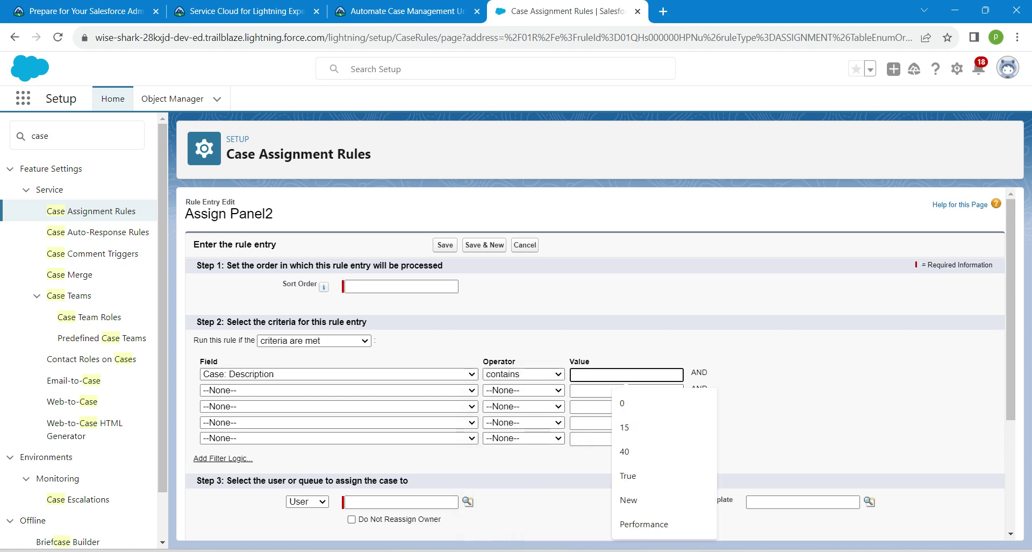
Step: Copy the value Panel2 from the Trailhead challenge and enter it as the value of the Case: Description criterion
{"action": "left_click", "coordinate": [406, 11]}
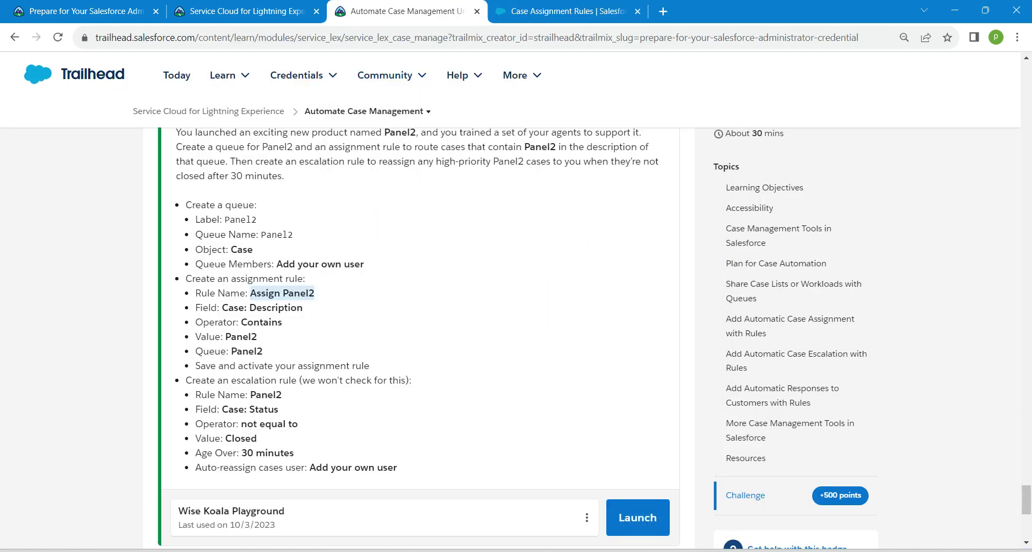
{"action": "left_click_drag", "start_coordinate": [225, 336], "coordinate": [257, 336]}
{"action": "key", "text": "ctrl+c"}
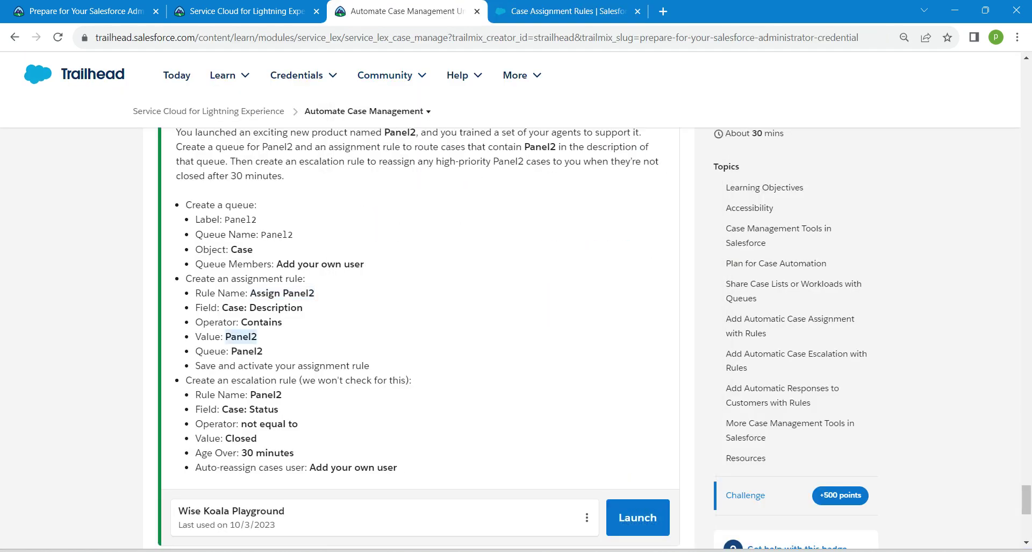
{"action": "left_click", "coordinate": [564, 10]}
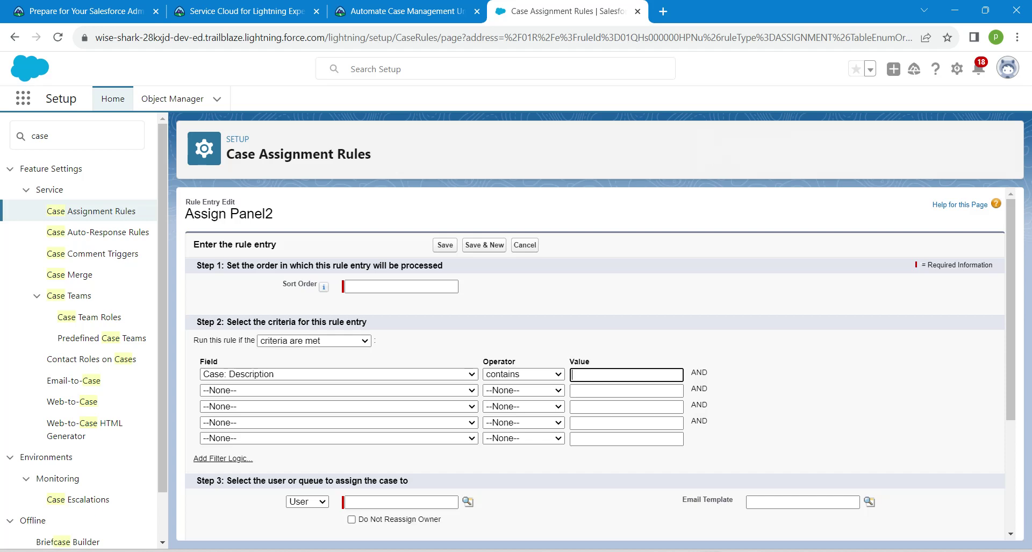
{"action": "key", "text": "ctrl+v"}
{"action": "left_click", "coordinate": [401, 286]}
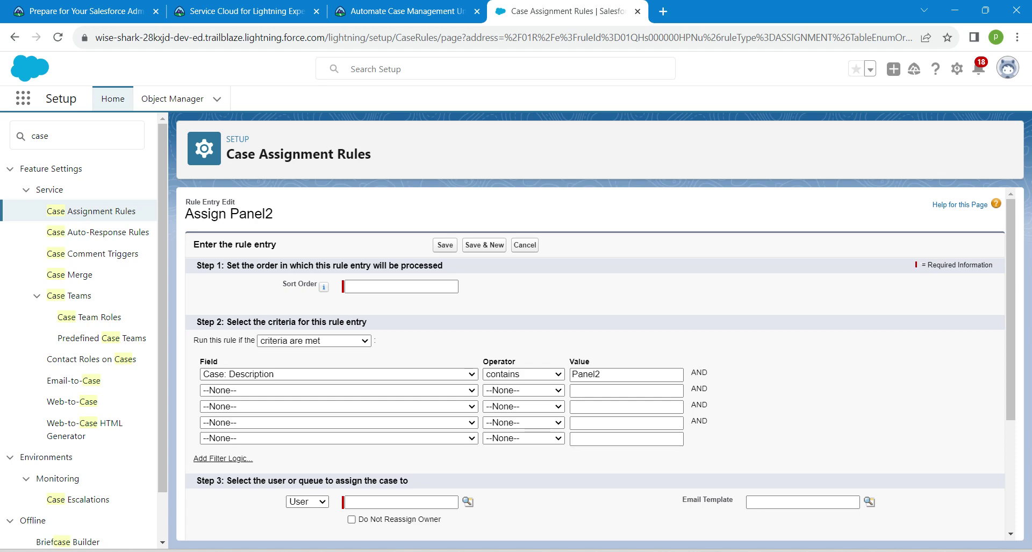
Step: Set the rule entry to assign cases to a queue and look up Panel2 as that queue
{"action": "scroll", "coordinate": [601, 364], "scroll_direction": "down", "scroll_amount": 2}
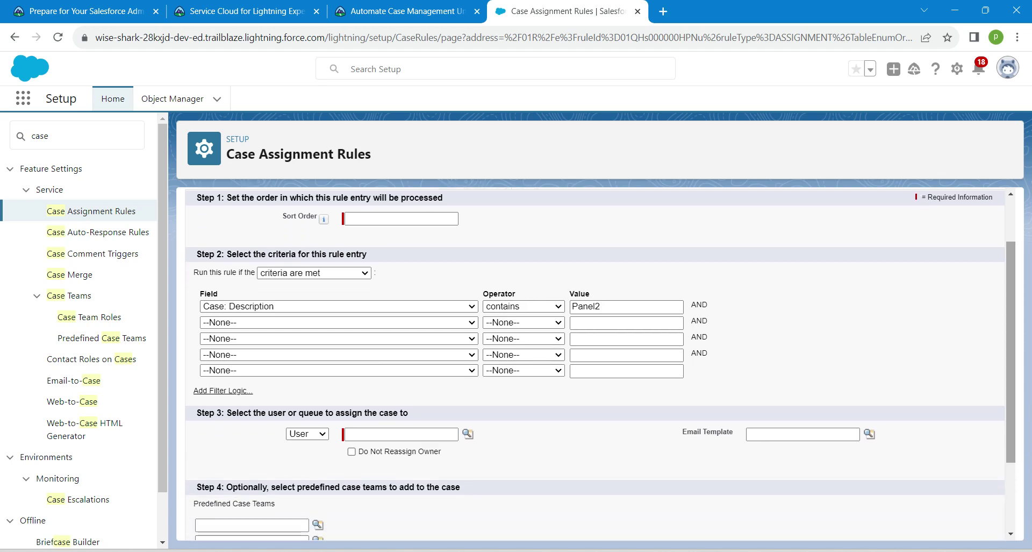
{"action": "left_click", "coordinate": [307, 434]}
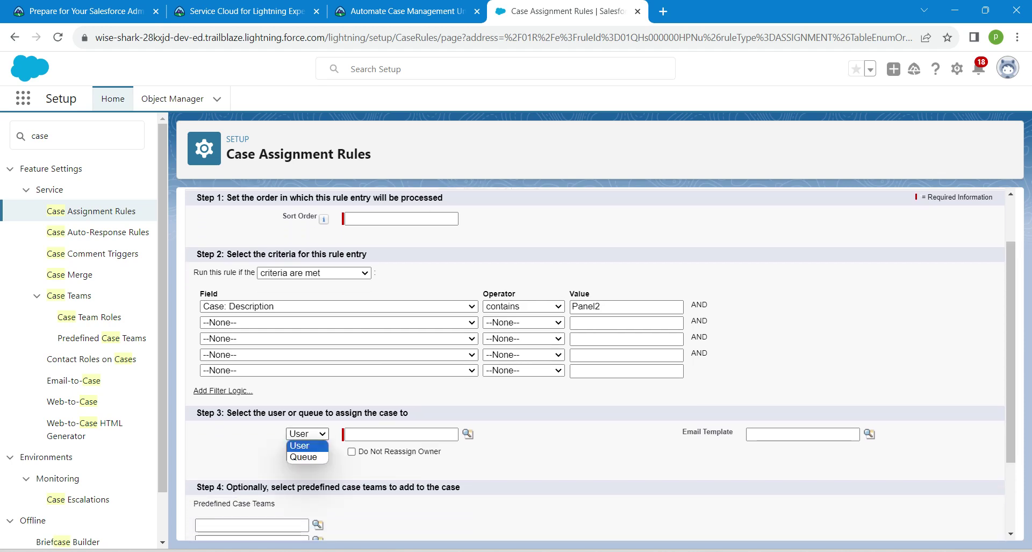
{"action": "left_click", "coordinate": [303, 456]}
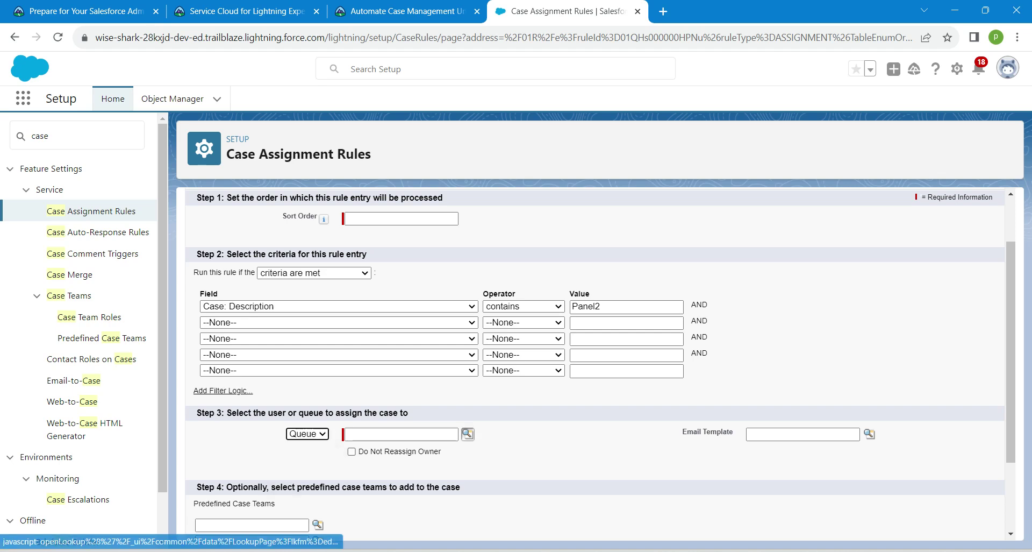
{"action": "left_click", "coordinate": [468, 433]}
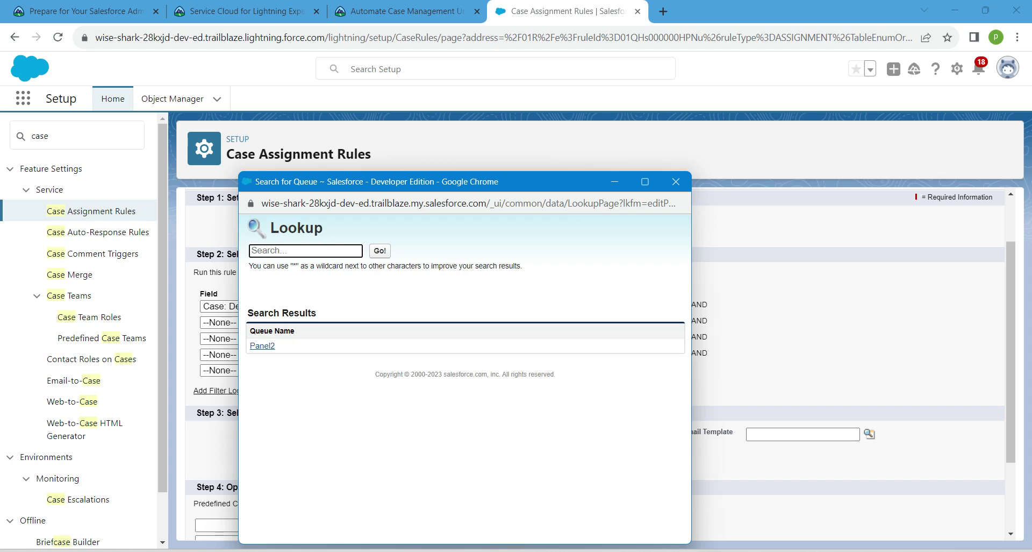
{"action": "left_click", "coordinate": [262, 345]}
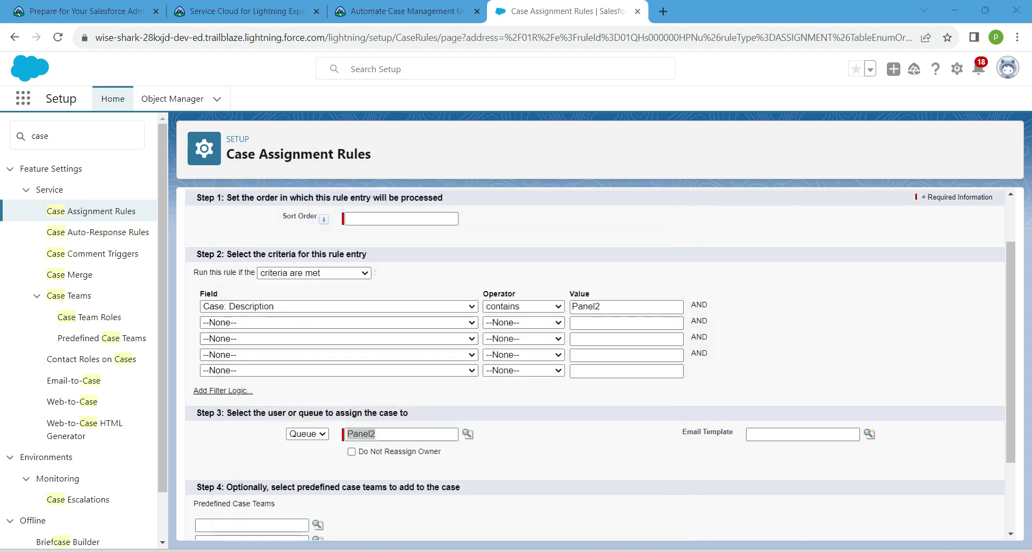
Step: Set the rule entry's sort order to 1 and save the entry
{"action": "left_click", "coordinate": [348, 218]}
{"action": "type", "text": "1"}
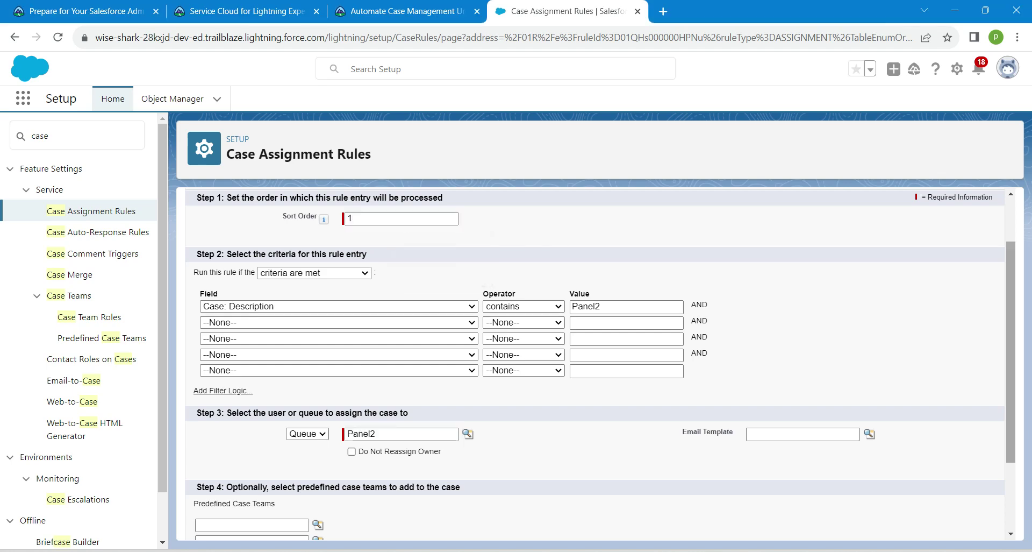
{"action": "scroll", "coordinate": [601, 360], "scroll_direction": "down", "scroll_amount": 2}
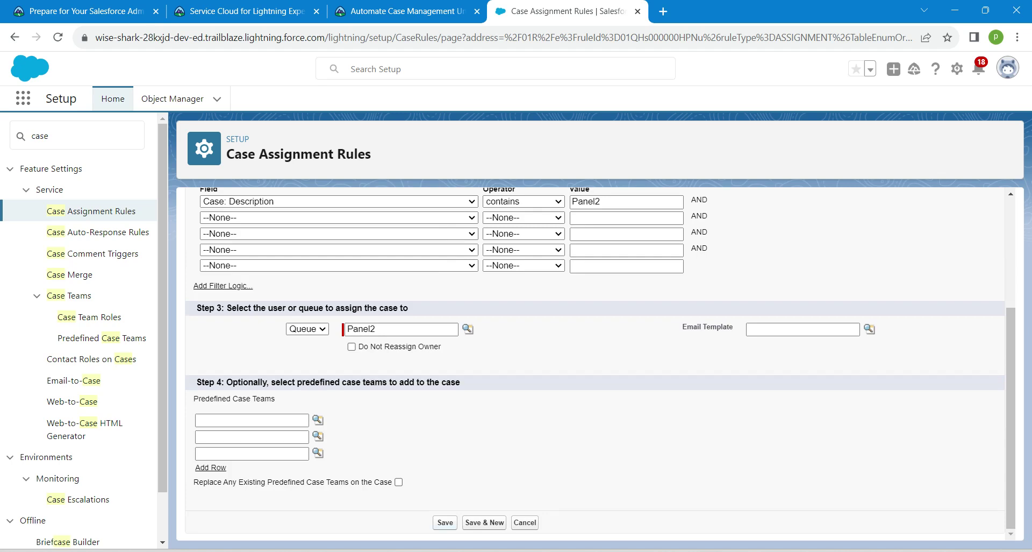
{"action": "left_click", "coordinate": [445, 522]}
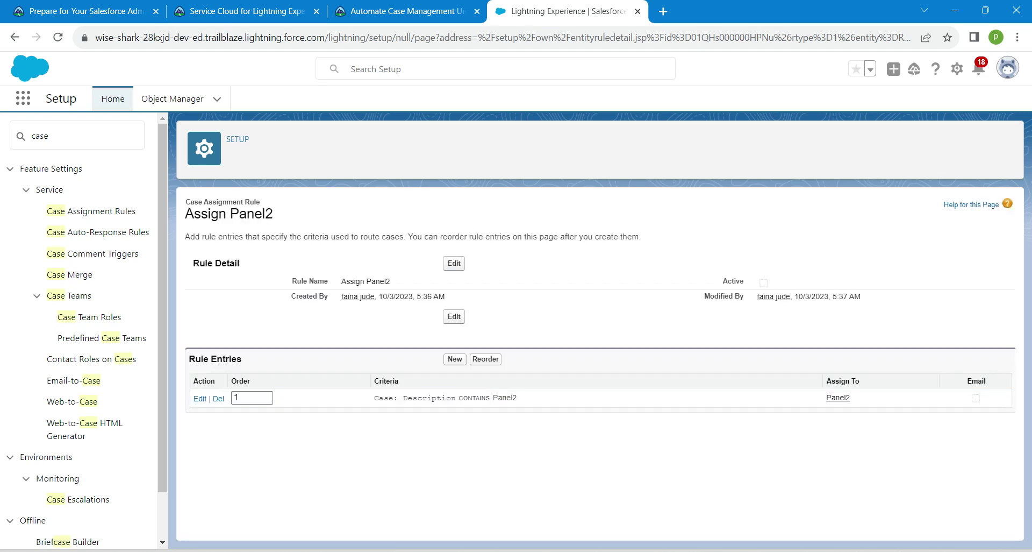
Step: Edit the Assign Panel2 rule to make it active and save it, keeping its entry's order at 1
{"action": "left_click", "coordinate": [455, 263]}
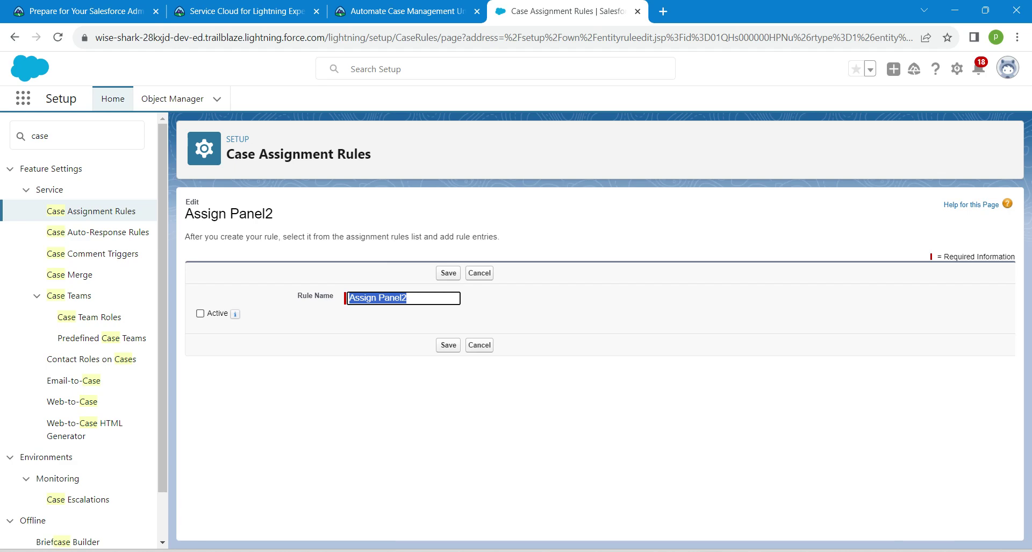
{"action": "left_click", "coordinate": [200, 313]}
{"action": "left_click", "coordinate": [447, 345]}
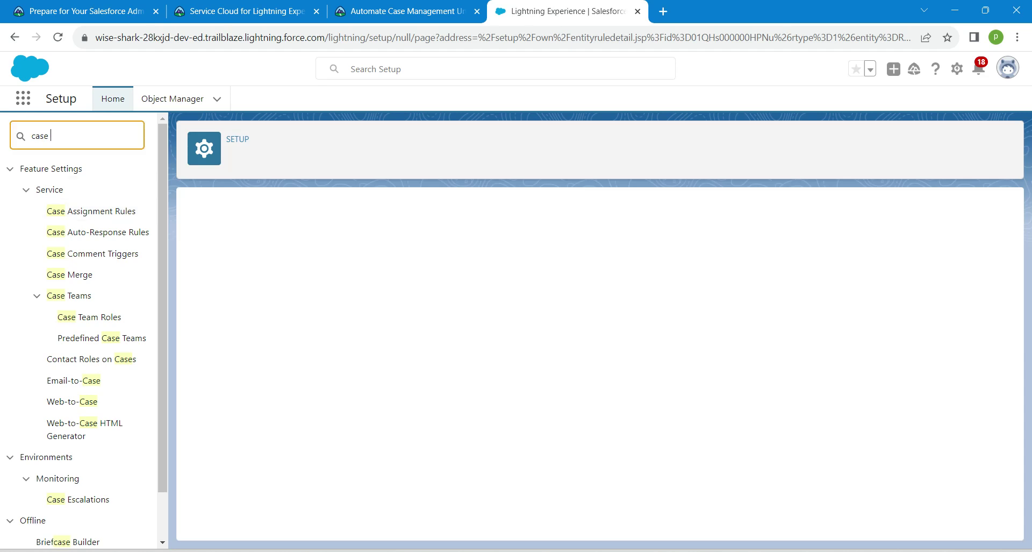
{"action": "key", "text": "BackSpace"}
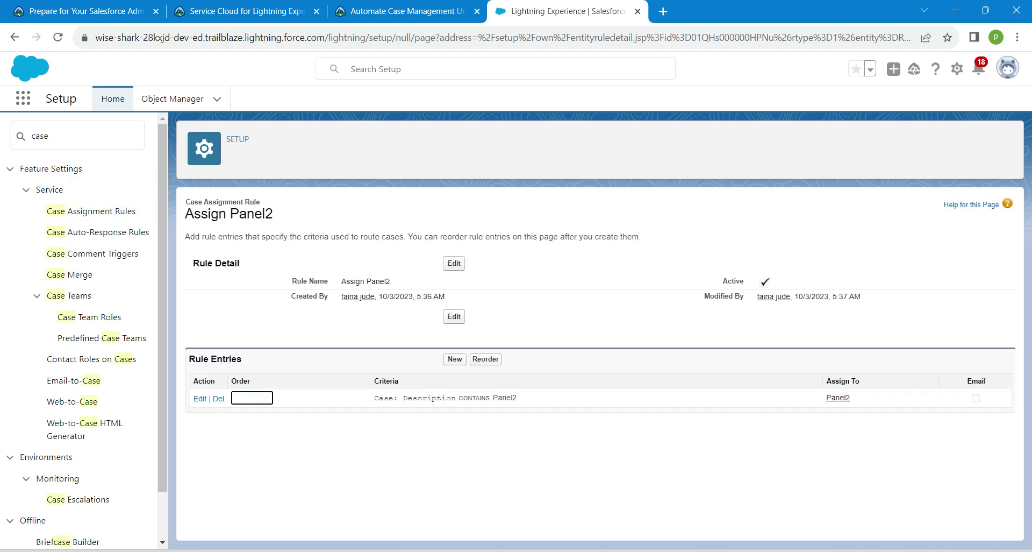
{"action": "type", "text": "1"}
Step: Search Setup for "esca" and open Escalation Rules
{"action": "left_click_drag", "start_coordinate": [51, 135], "coordinate": [32, 136]}
{"action": "key", "text": "BackSpace"}
{"action": "type", "text": "esc"}
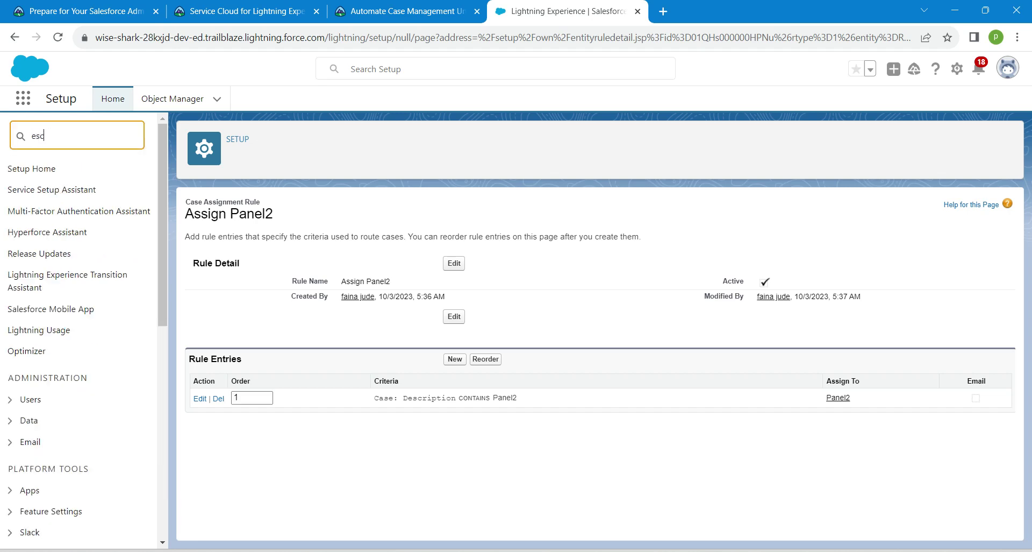
{"action": "type", "text": "a"}
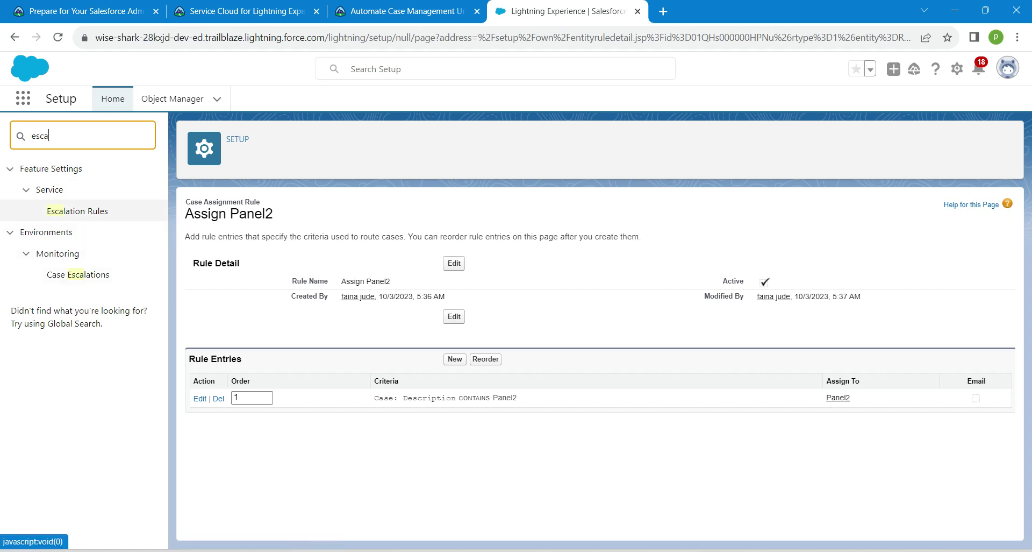
{"action": "left_click", "coordinate": [78, 210]}
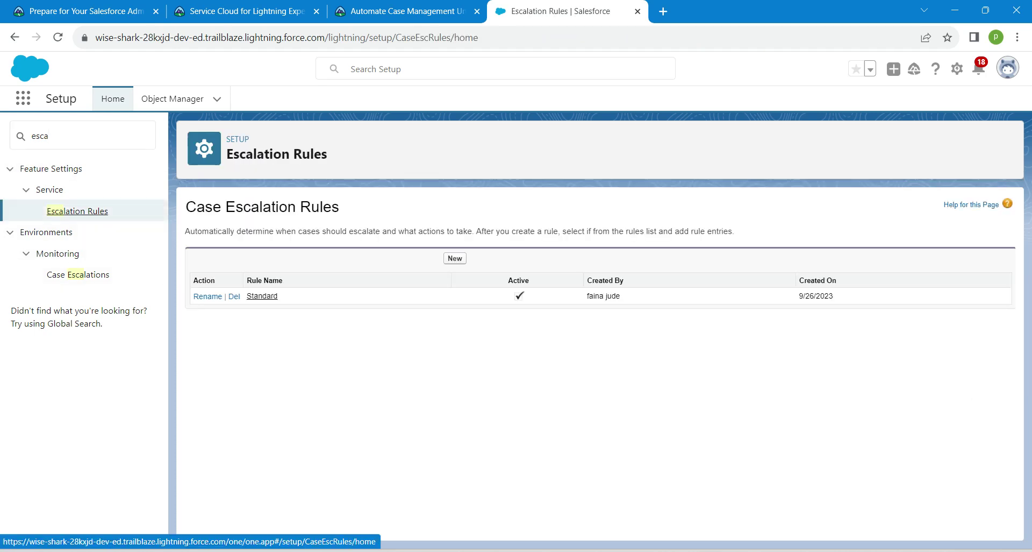
{"action": "key", "text": "alt+Tab"}
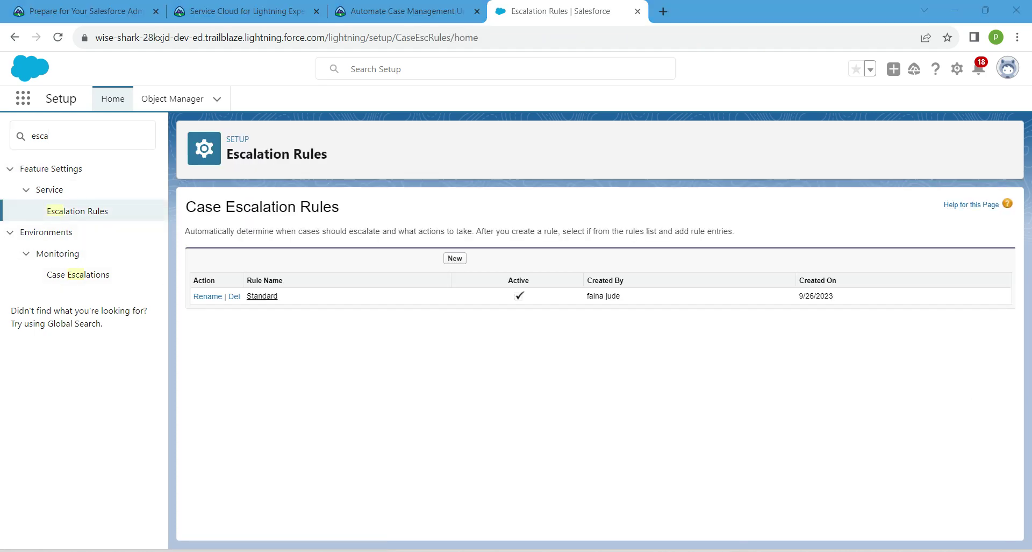
Step: Create and save an active case escalation rule, copying its name Panel2 from the Trailhead challenge
{"action": "left_click", "coordinate": [454, 258]}
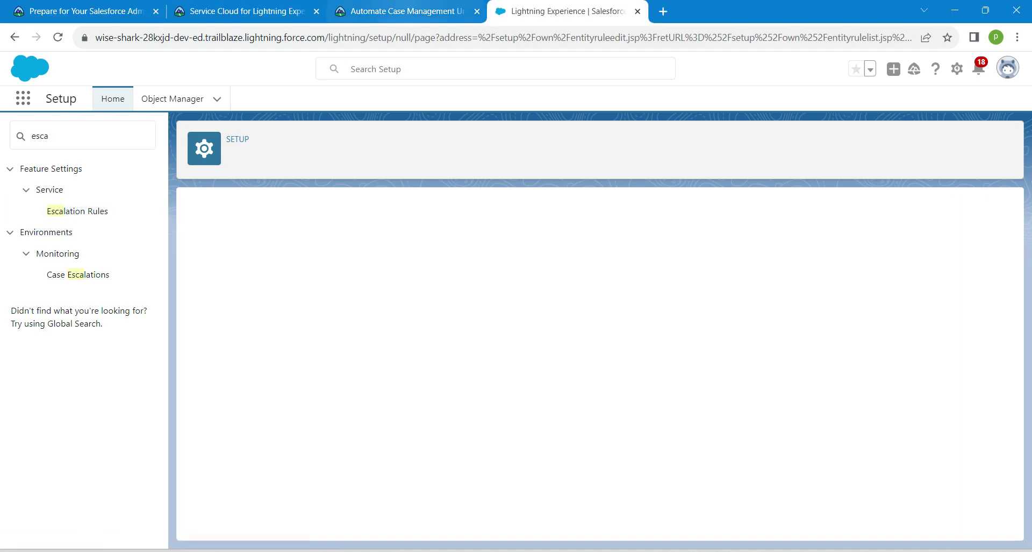
{"action": "left_click", "coordinate": [406, 10]}
{"action": "double_click", "coordinate": [265, 394]}
{"action": "key", "text": "ctrl+c"}
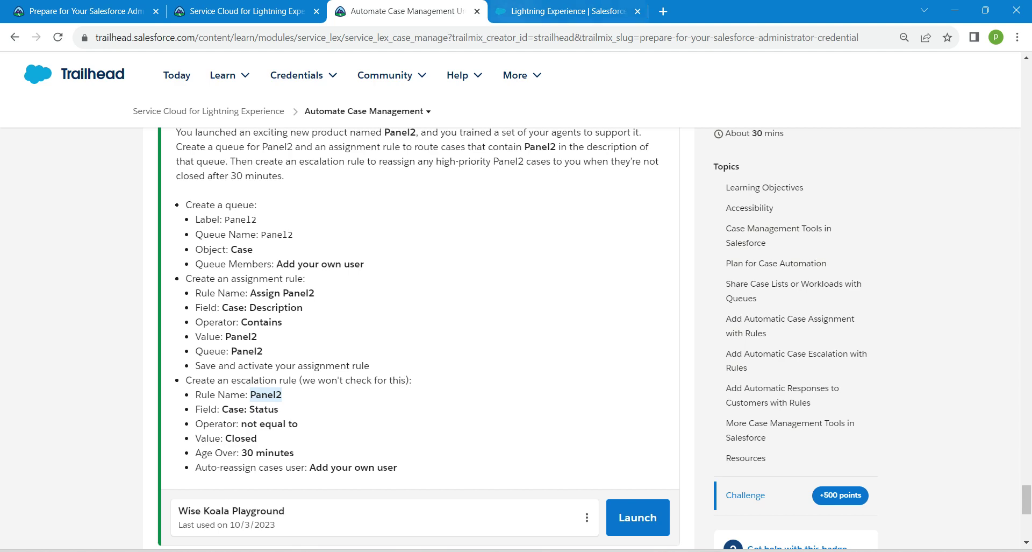
{"action": "key", "text": "ctrl+Tab"}
{"action": "key", "text": "ctrl+v"}
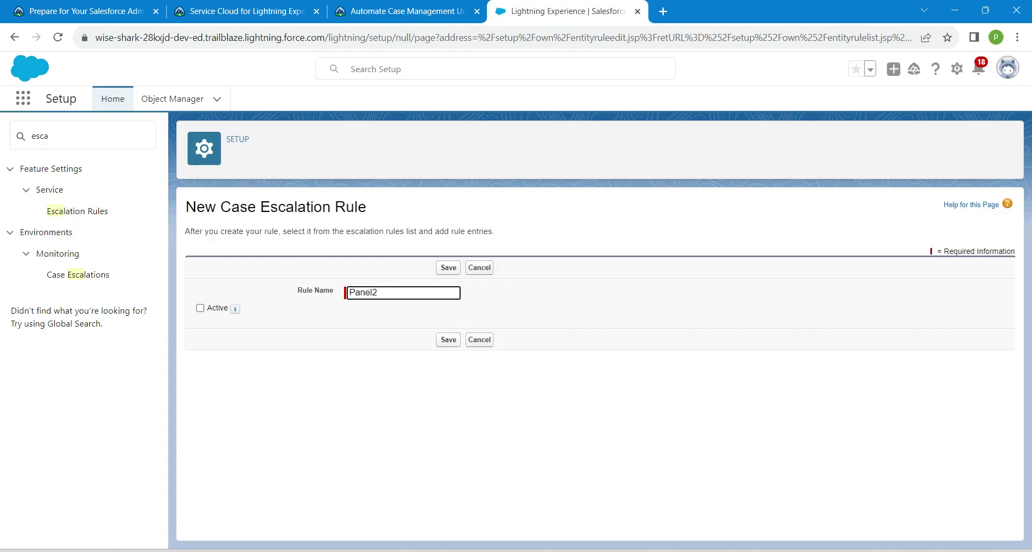
{"action": "left_click", "coordinate": [200, 308]}
{"action": "left_click", "coordinate": [447, 340]}
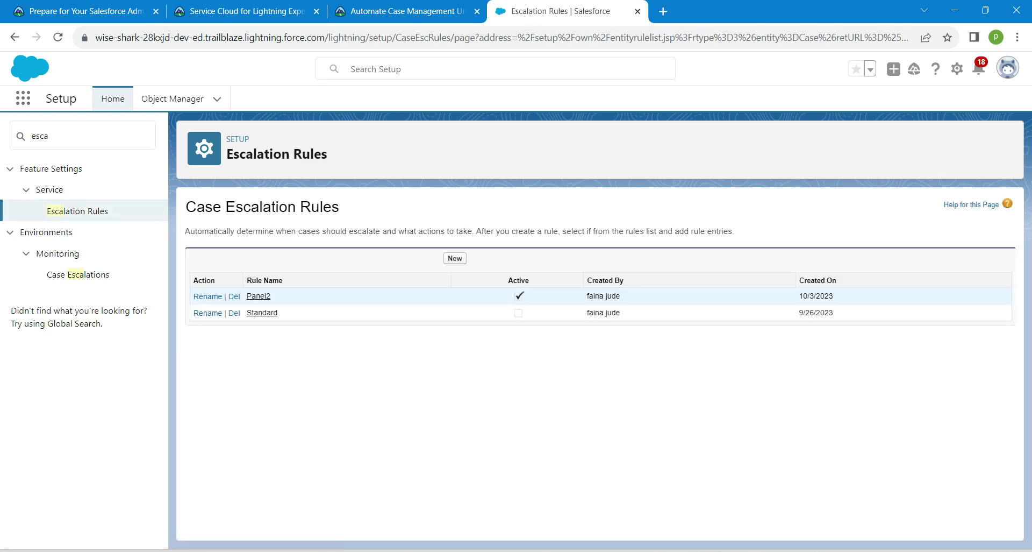
Step: Start a new rule entry in the Panel2 escalation rule and set its first criterion to Case: Status with operator not equal to
{"action": "left_click", "coordinate": [258, 296]}
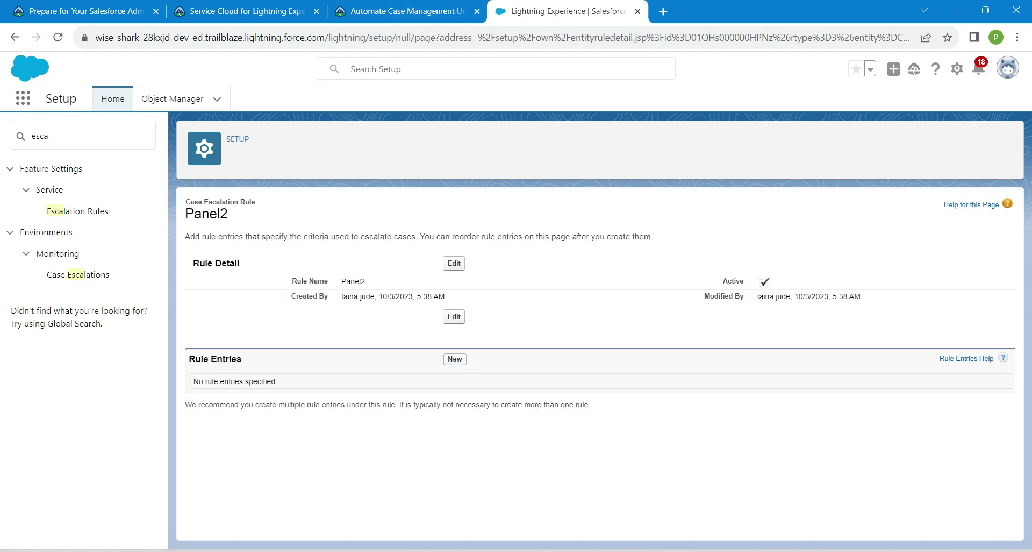
{"action": "left_click", "coordinate": [454, 359]}
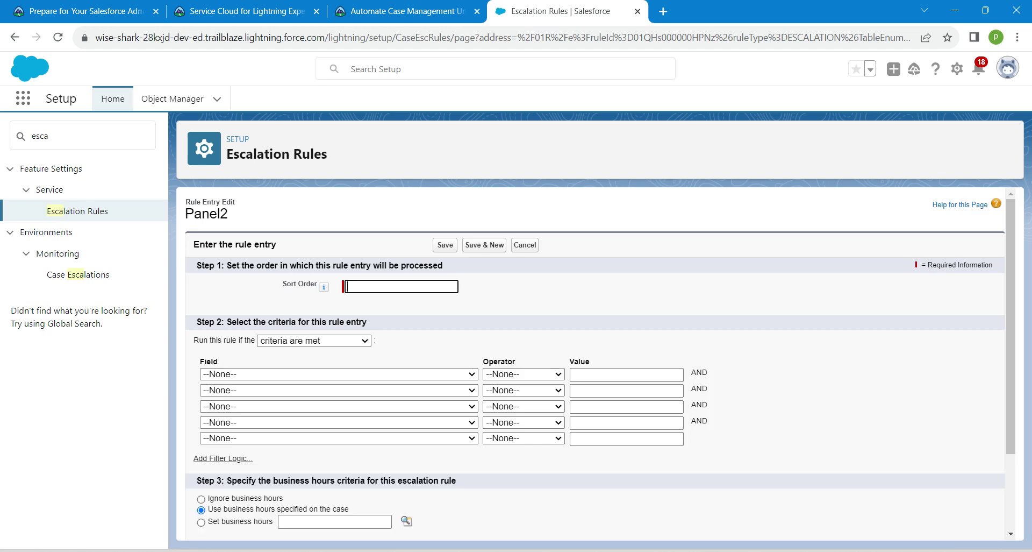
{"action": "left_click", "coordinate": [312, 375]}
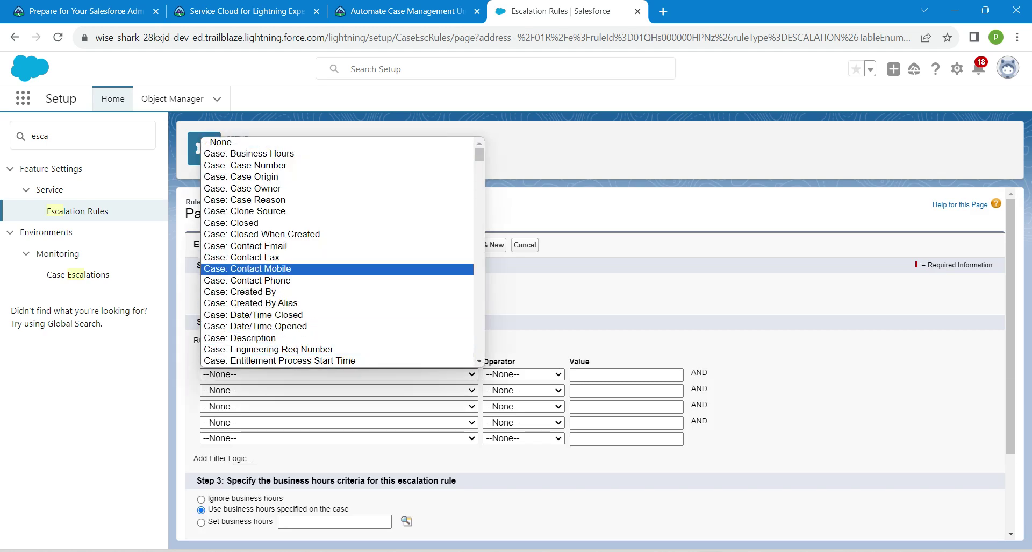
{"action": "scroll", "coordinate": [337, 253], "scroll_direction": "down", "scroll_amount": 4}
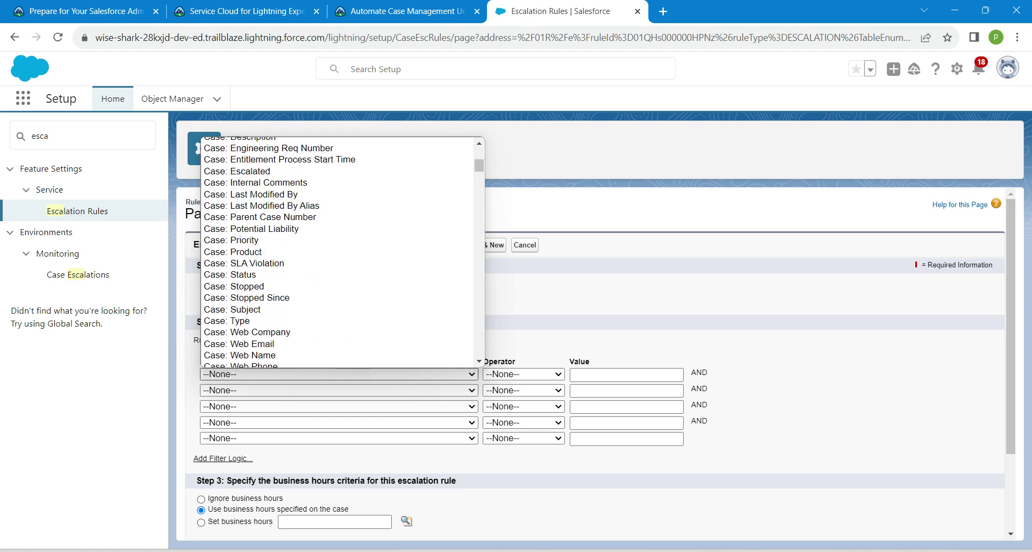
{"action": "left_click", "coordinate": [337, 274]}
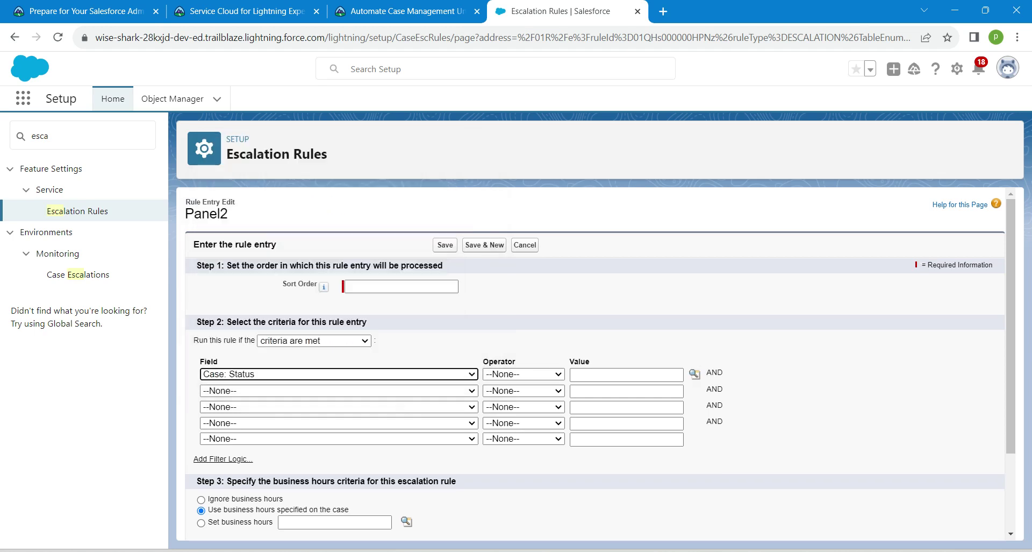
{"action": "left_click", "coordinate": [523, 373]}
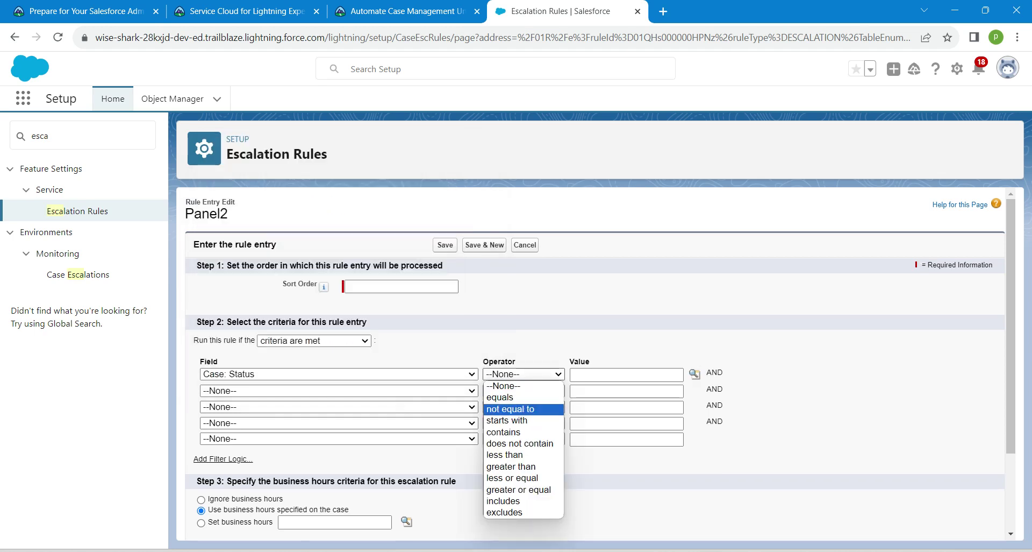
{"action": "key", "text": "Return"}
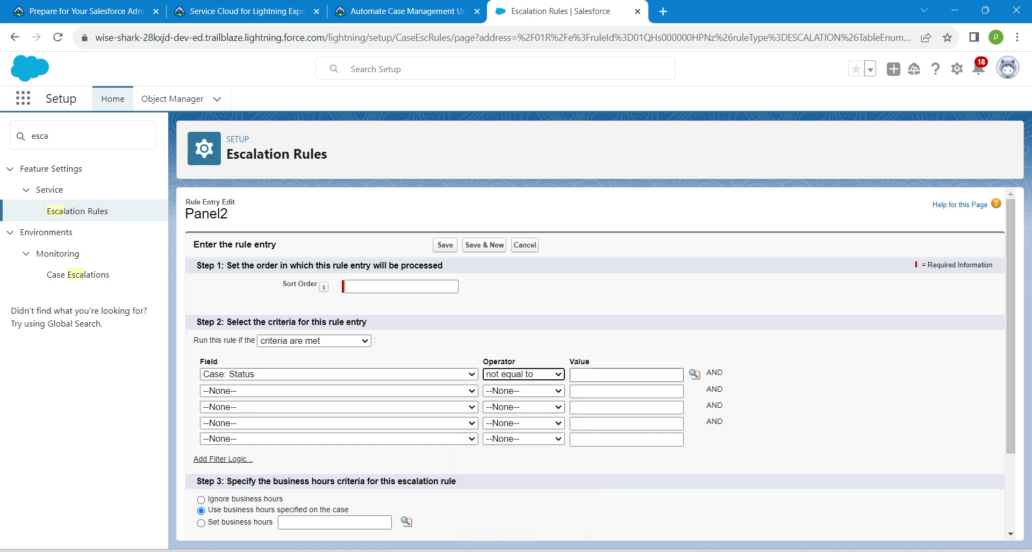
Step: Copy the value Closed from the Trailhead challenge and enter it as the value of the Case: Status criterion
{"action": "left_click", "coordinate": [597, 374]}
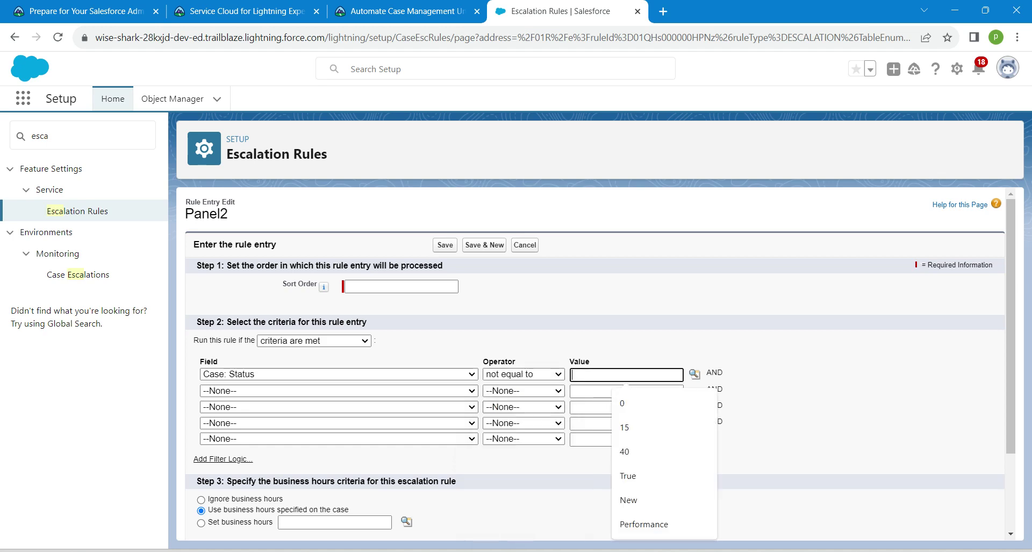
{"action": "left_click", "coordinate": [409, 11]}
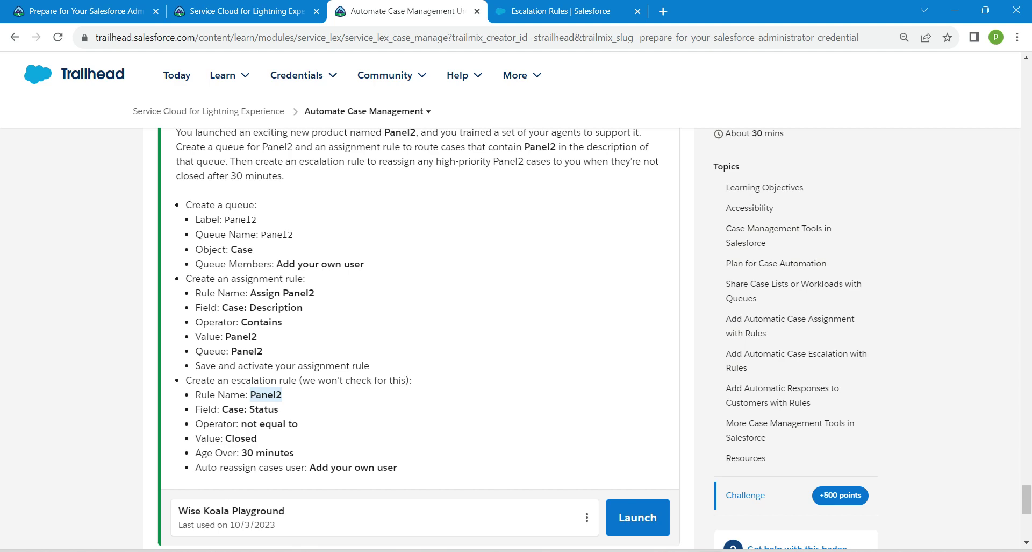
{"action": "double_click", "coordinate": [241, 437]}
{"action": "key", "text": "ctrl+c"}
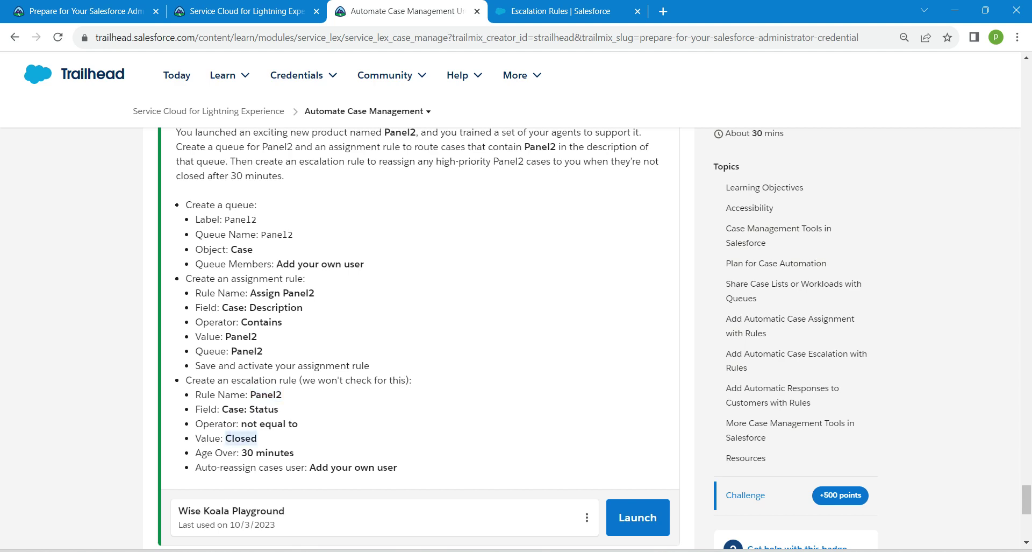
{"action": "left_click", "coordinate": [559, 11]}
{"action": "key", "text": "ctrl+v"}
Step: Insert Closed from the status value lookup and delete the duplicate Closed from the criterion value
{"action": "key", "text": "Tab"}
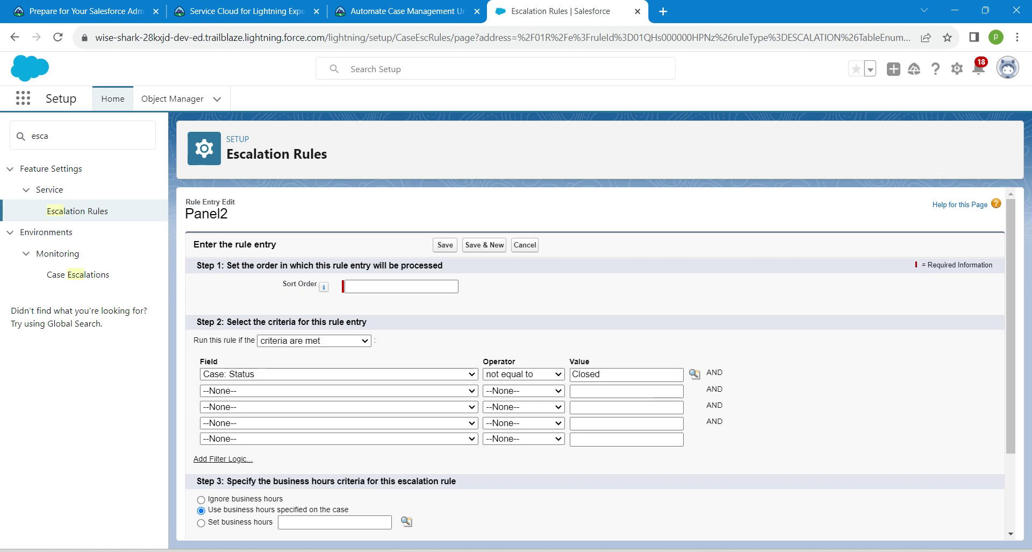
{"action": "key", "text": "Return"}
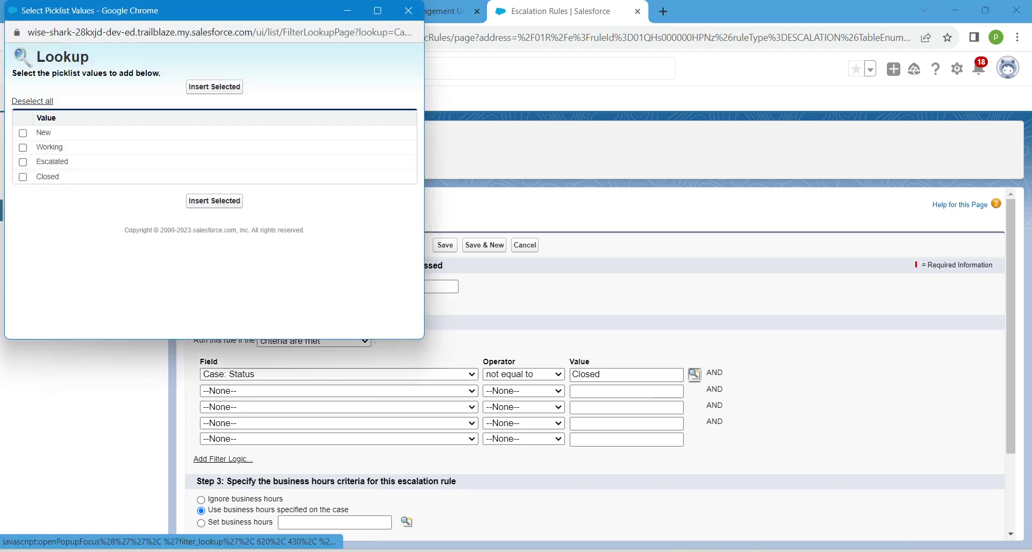
{"action": "left_click", "coordinate": [23, 176]}
{"action": "left_click", "coordinate": [214, 201]}
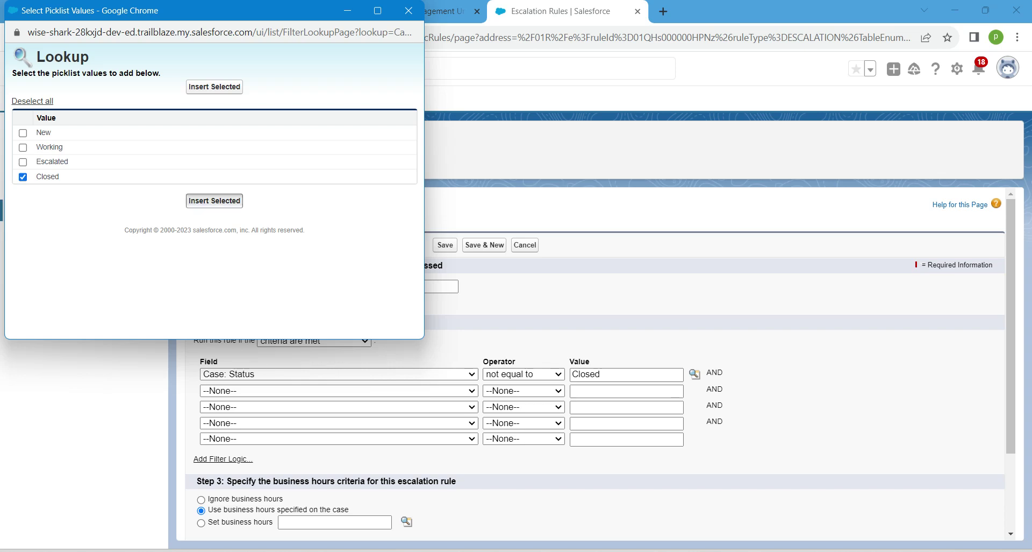
{"action": "left_click_drag", "start_coordinate": [282, 284], "coordinate": [565, 375]}
{"action": "left_click", "coordinate": [622, 373]}
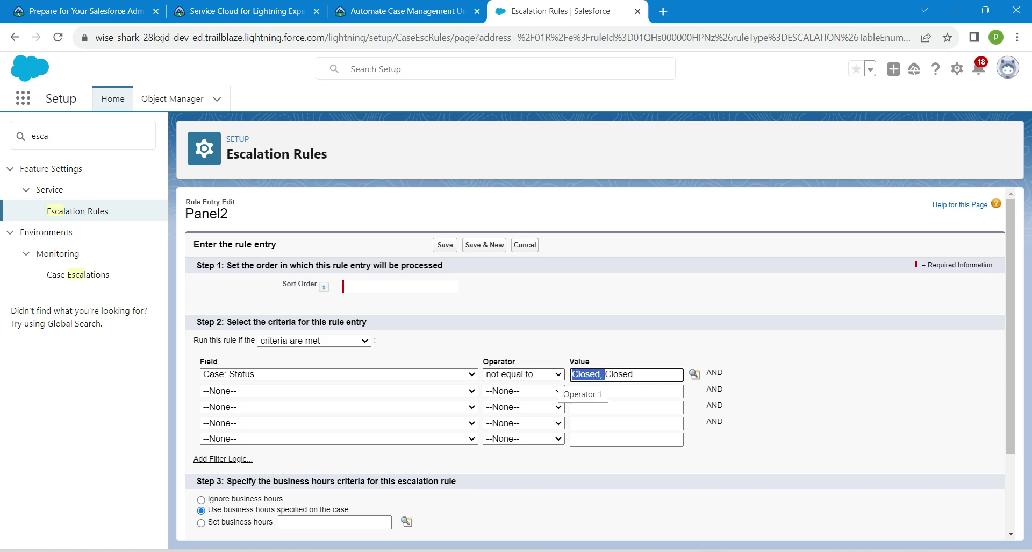
{"action": "key", "text": "BackSpace"}
{"action": "key", "text": "Tab"}
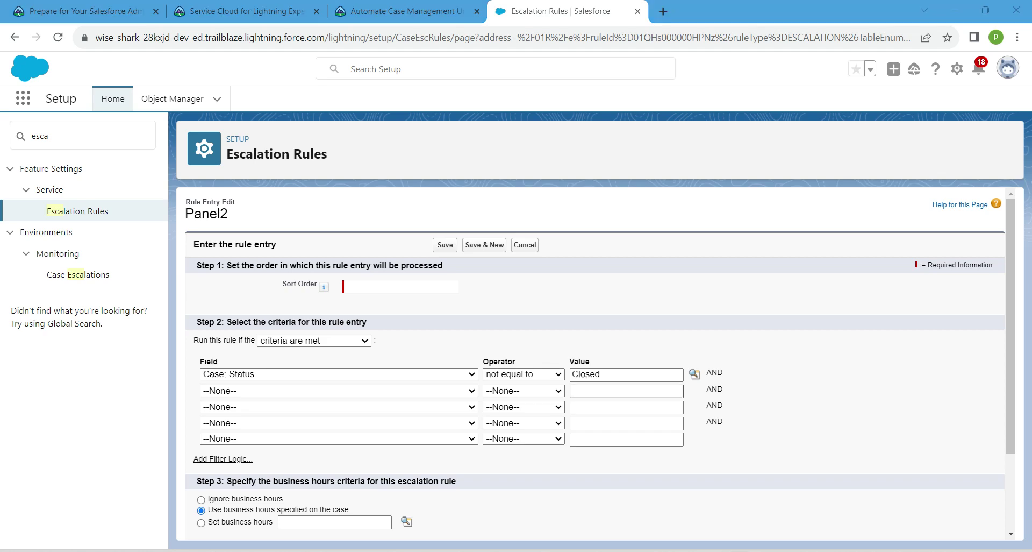
Step: Set the sort order of the Panel2 escalation rule entry to 1
{"action": "left_click", "coordinate": [401, 286]}
{"action": "type", "text": "1"}
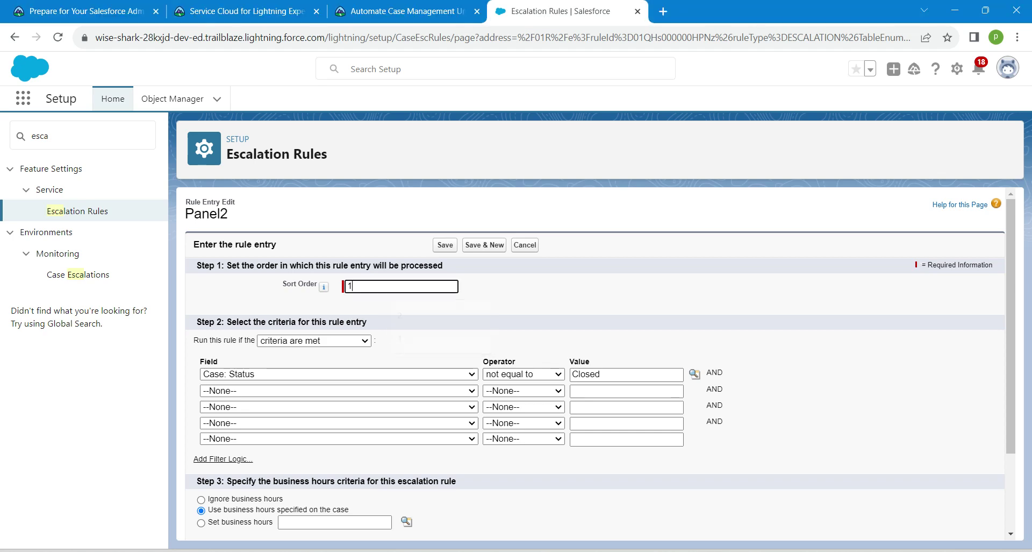
Step: Save the Panel2 rule entry and start a new escalation action for it with Age Over set to 30 minutes
{"action": "key", "text": "Tab"}
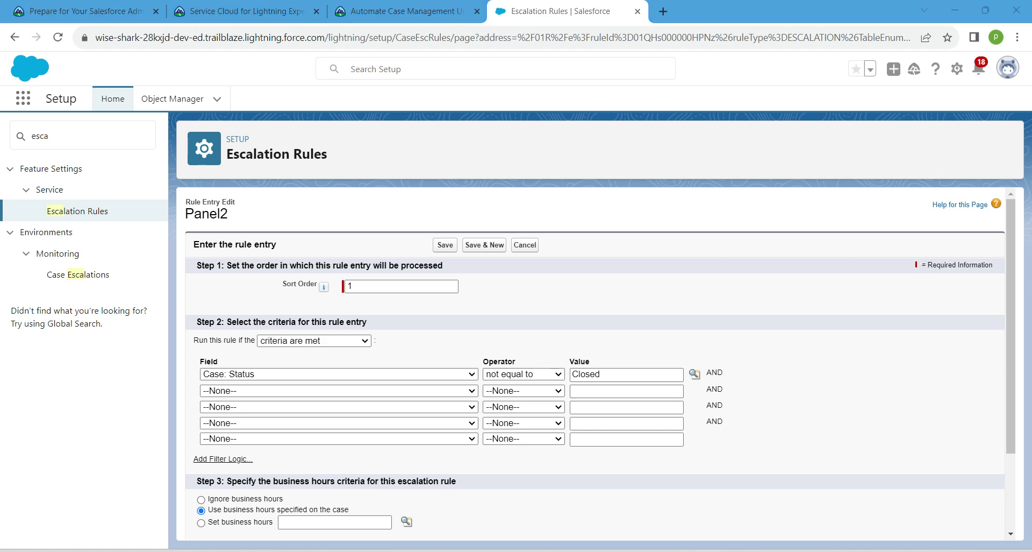
{"action": "left_click", "coordinate": [444, 245]}
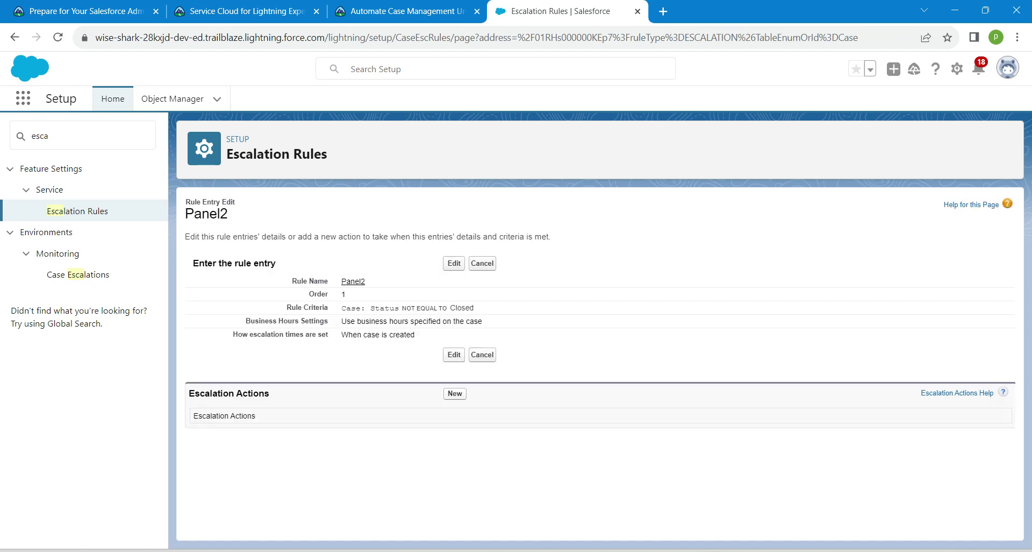
{"action": "left_click", "coordinate": [454, 393]}
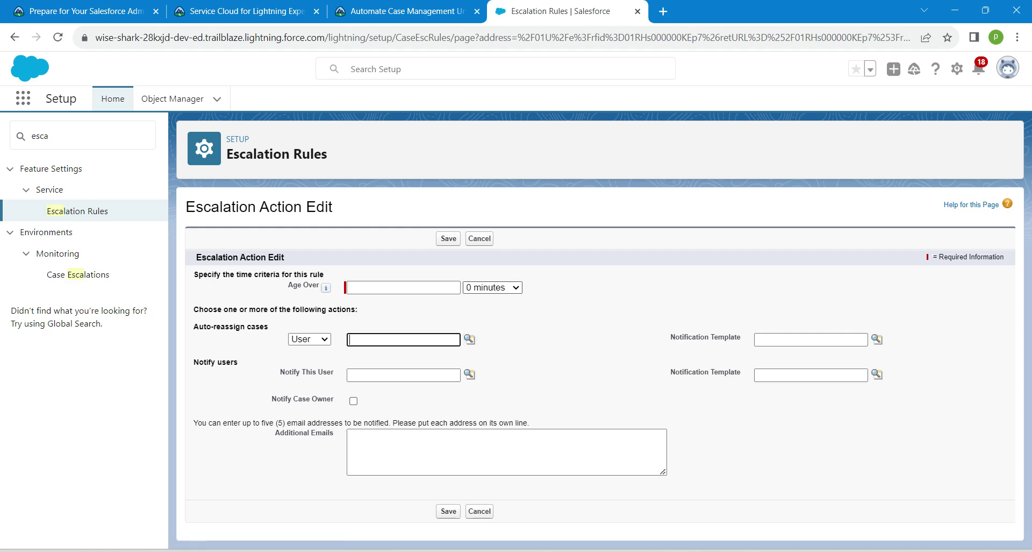
{"action": "left_click", "coordinate": [492, 287]}
{"action": "left_click", "coordinate": [489, 310]}
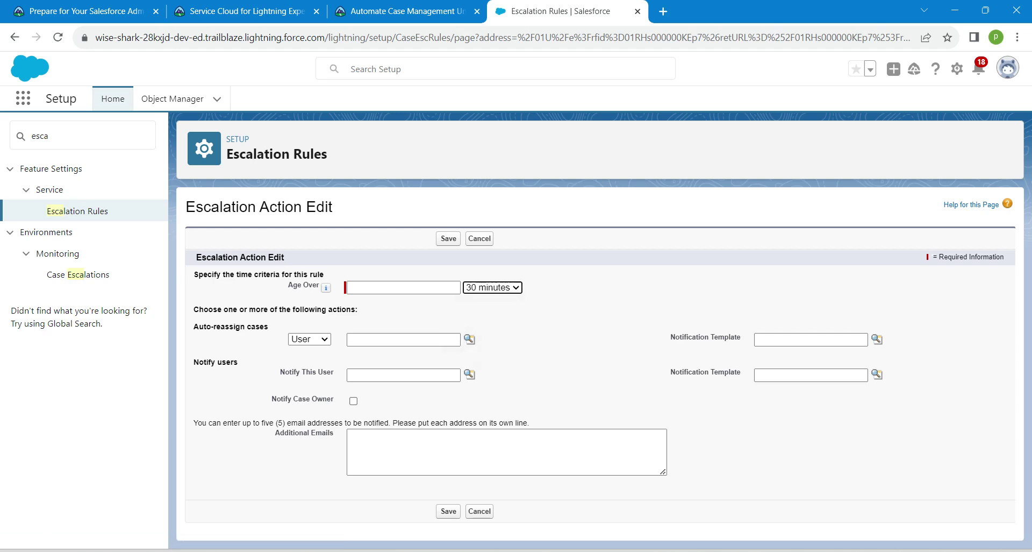
Step: Choose the recently viewed user from the lookup as the auto-reassign user and save the escalation action
{"action": "left_click", "coordinate": [470, 339]}
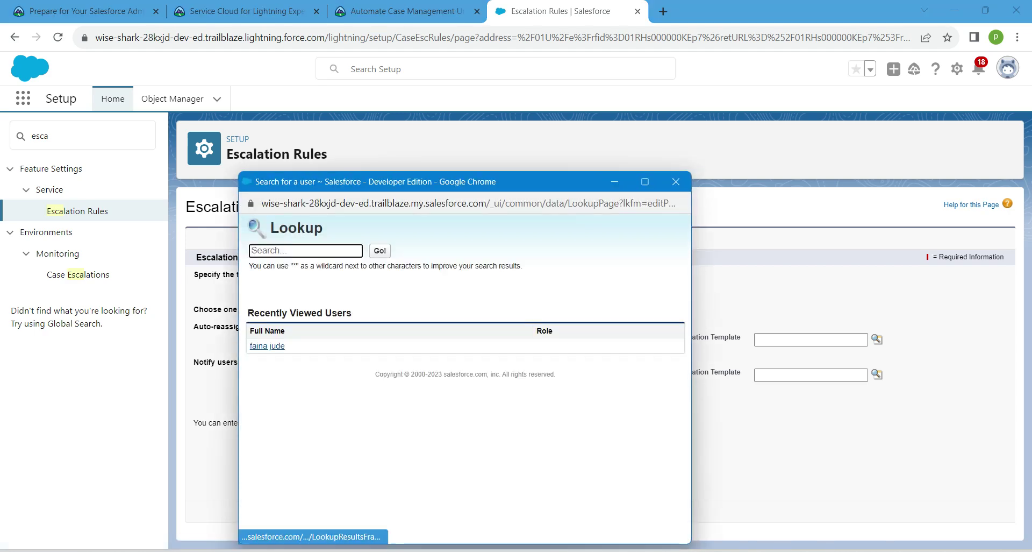
{"action": "left_click", "coordinate": [267, 346]}
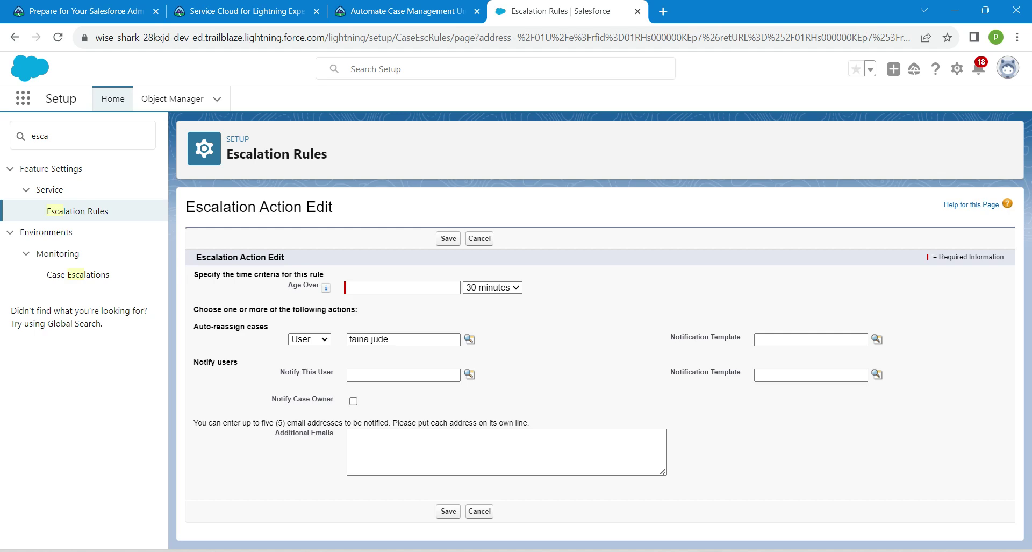
{"action": "left_click", "coordinate": [448, 238]}
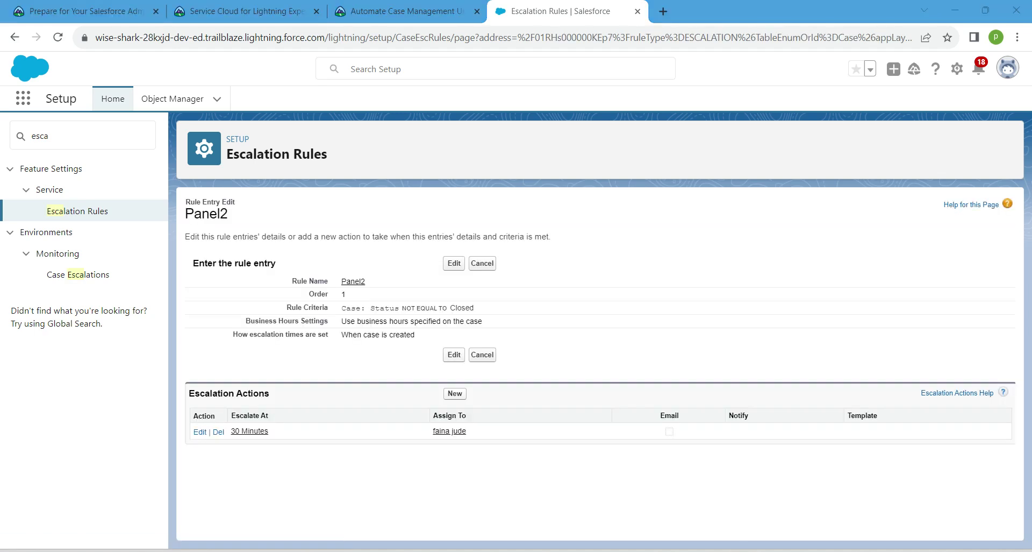
Step: Switch back to the Trailhead Automate Case Management challenge and go to its Check Challenge option
{"action": "left_click", "coordinate": [401, 10]}
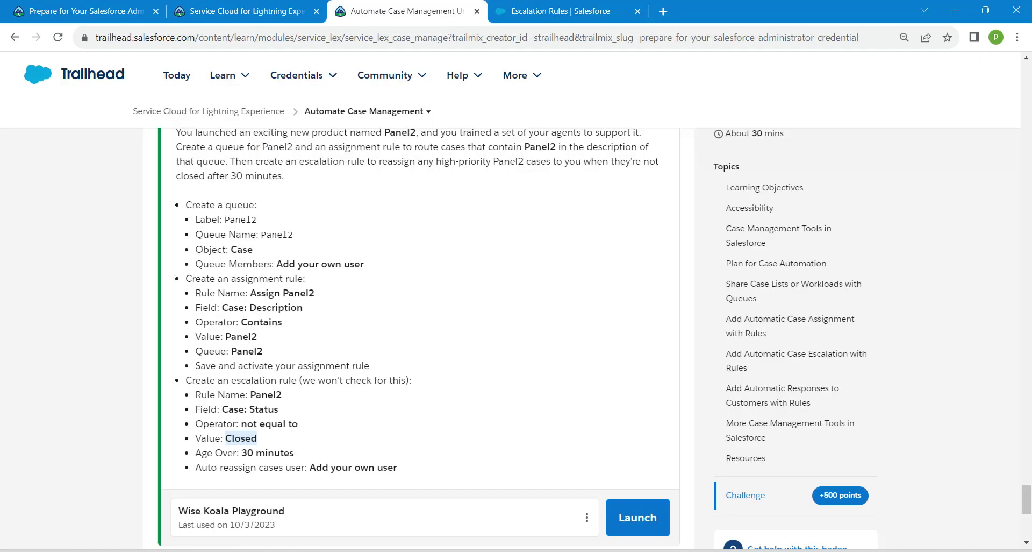
{"action": "scroll", "coordinate": [516, 337], "scroll_direction": "down", "scroll_amount": 2}
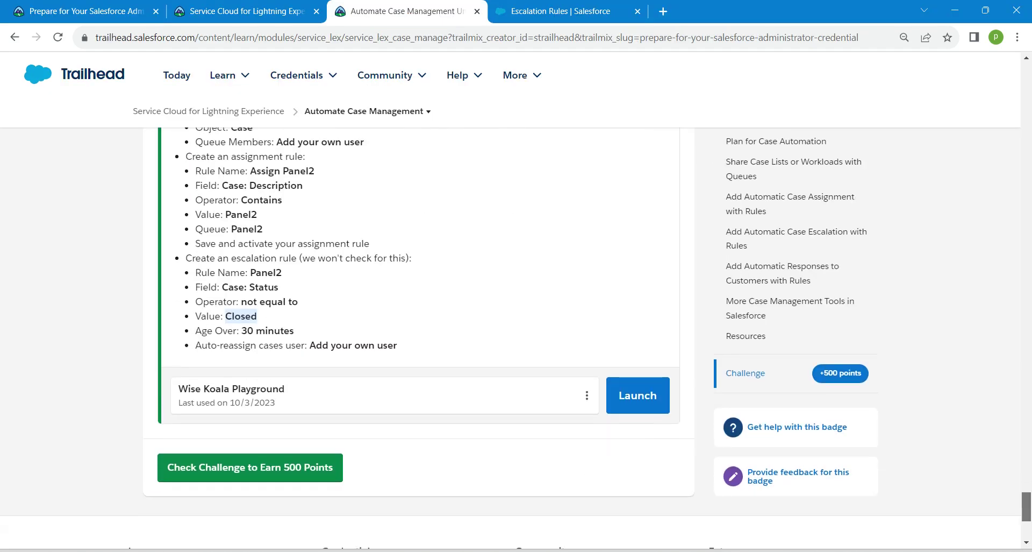